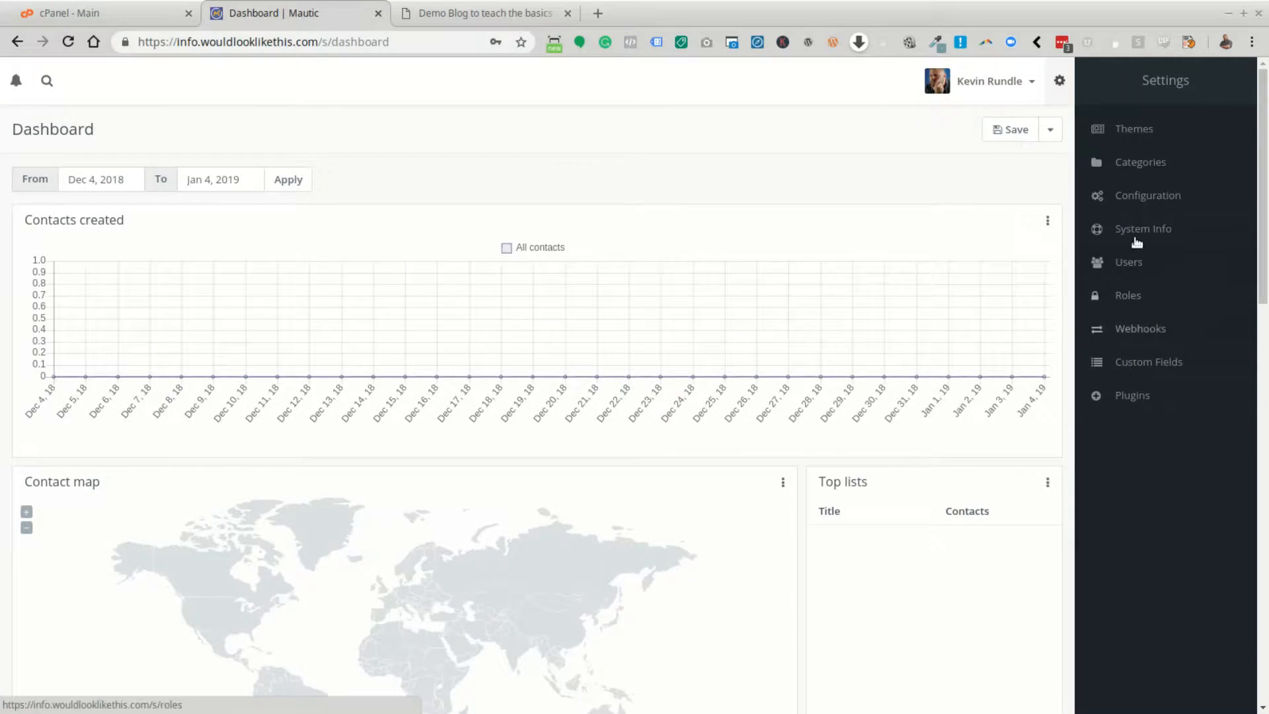
In Mautic's configuration, open the tracking settings and enable identifying visitors by tracking URL and by device fingerprint
{"action": "left_click", "coordinate": [1143, 197]}
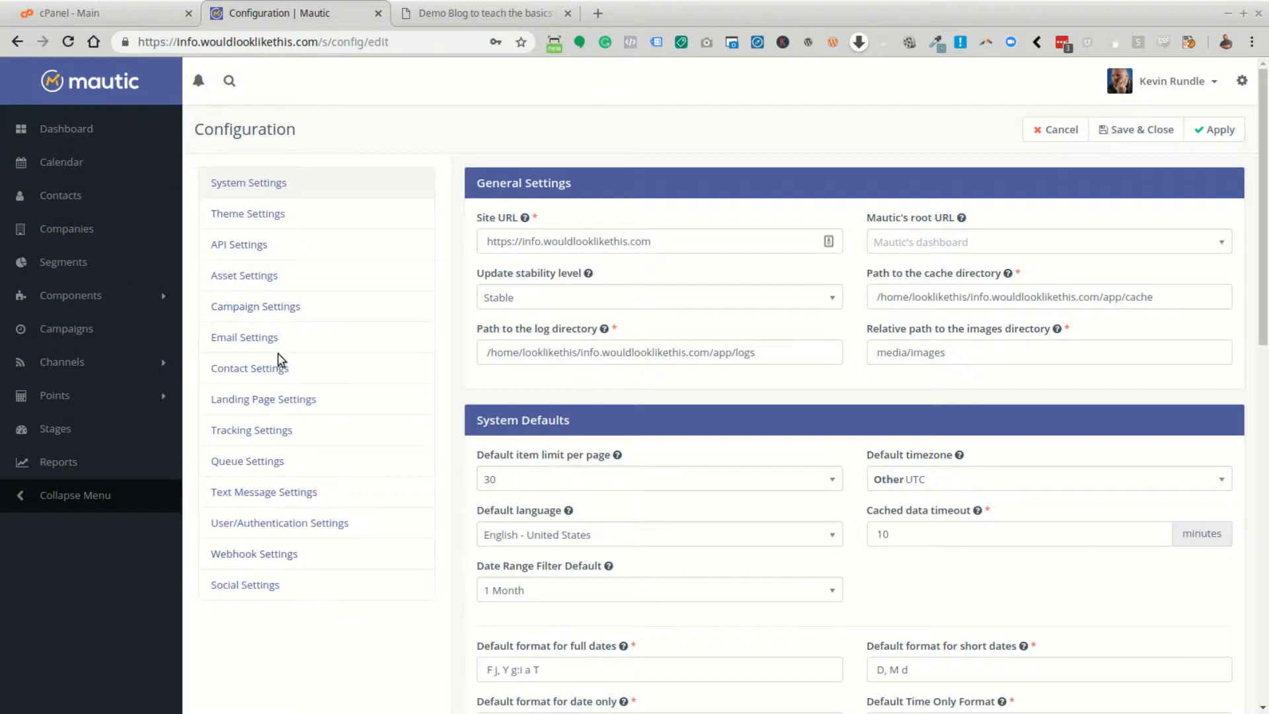
{"action": "left_click", "coordinate": [267, 431]}
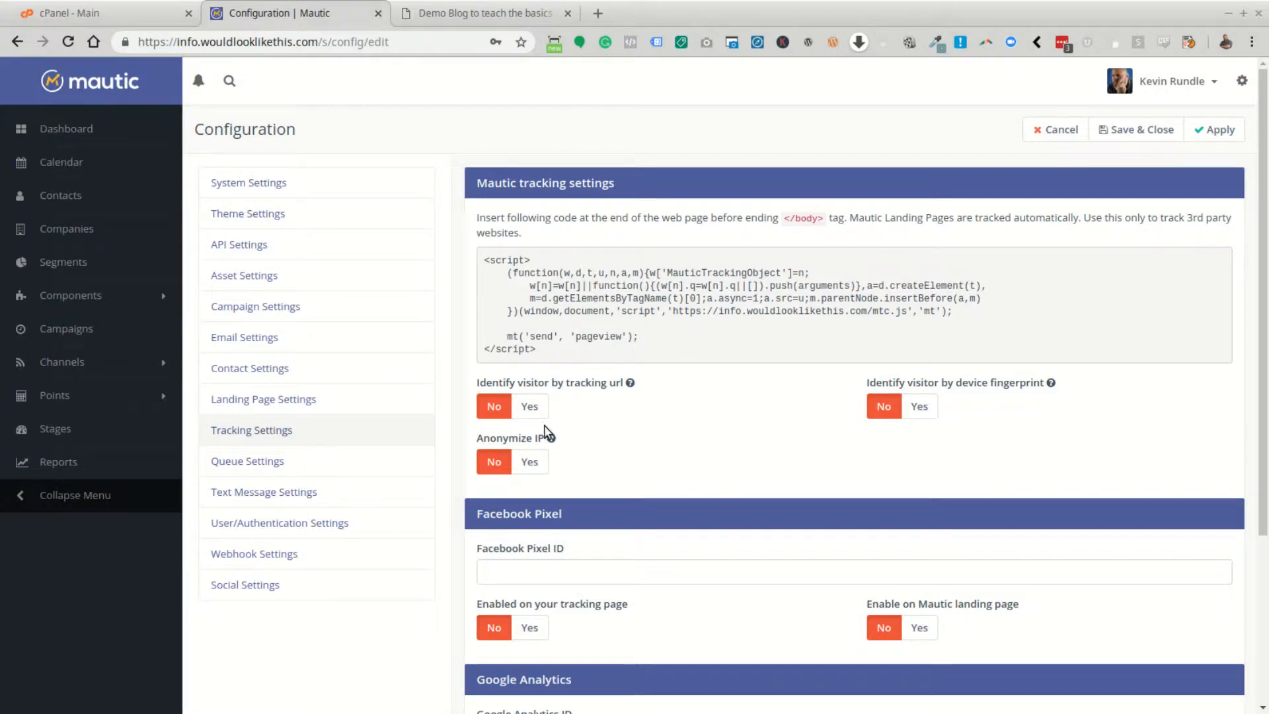
{"action": "left_click", "coordinate": [530, 408]}
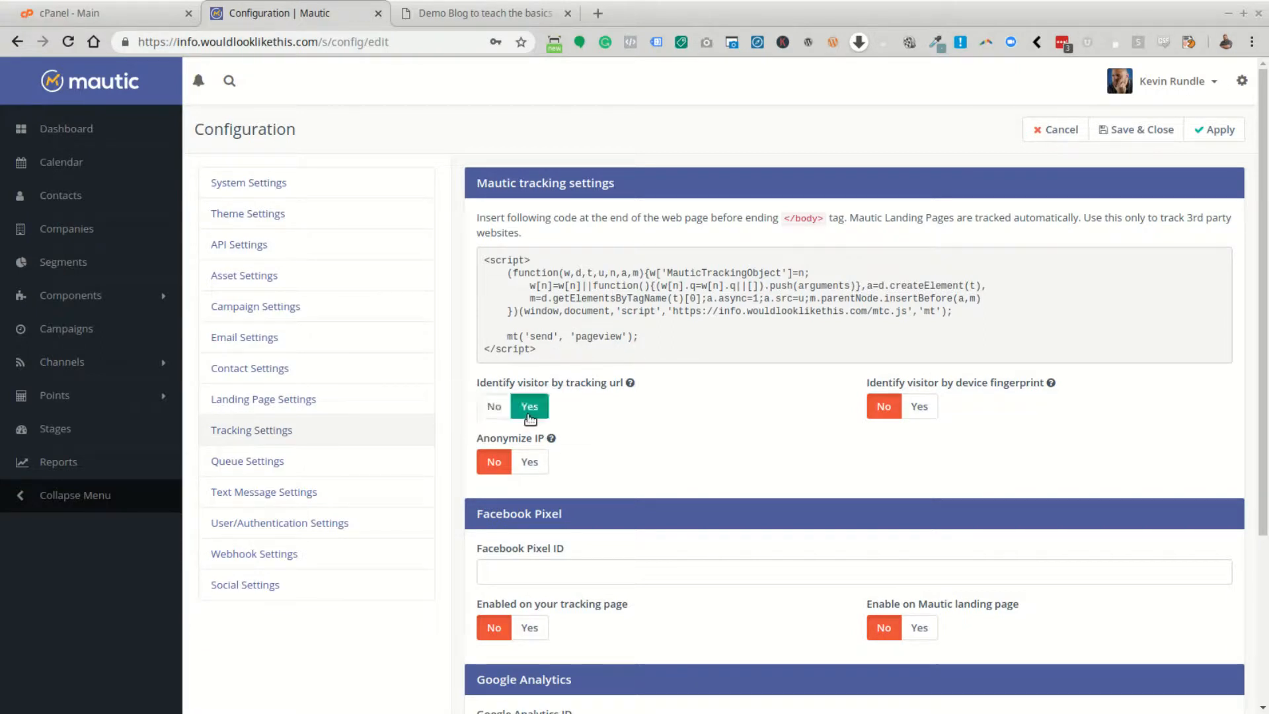
{"action": "left_click", "coordinate": [909, 413]}
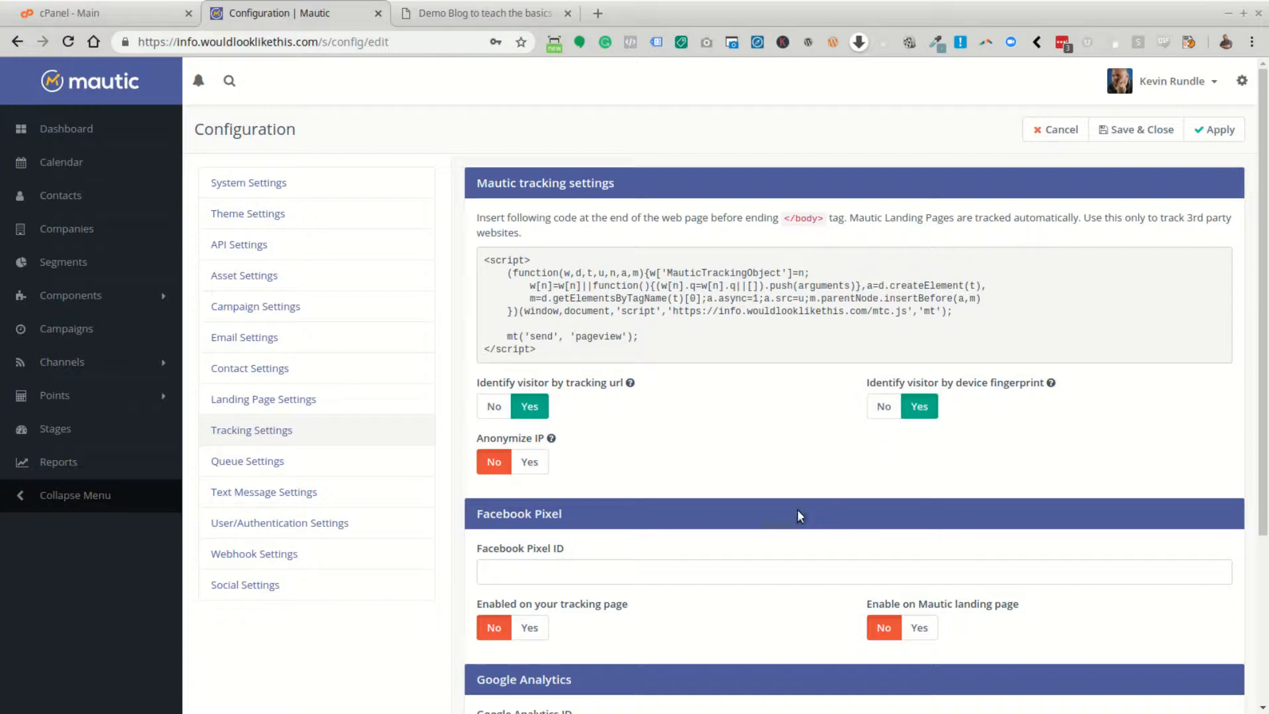
{"action": "left_click", "coordinate": [529, 462]}
{"action": "left_click", "coordinate": [511, 468]}
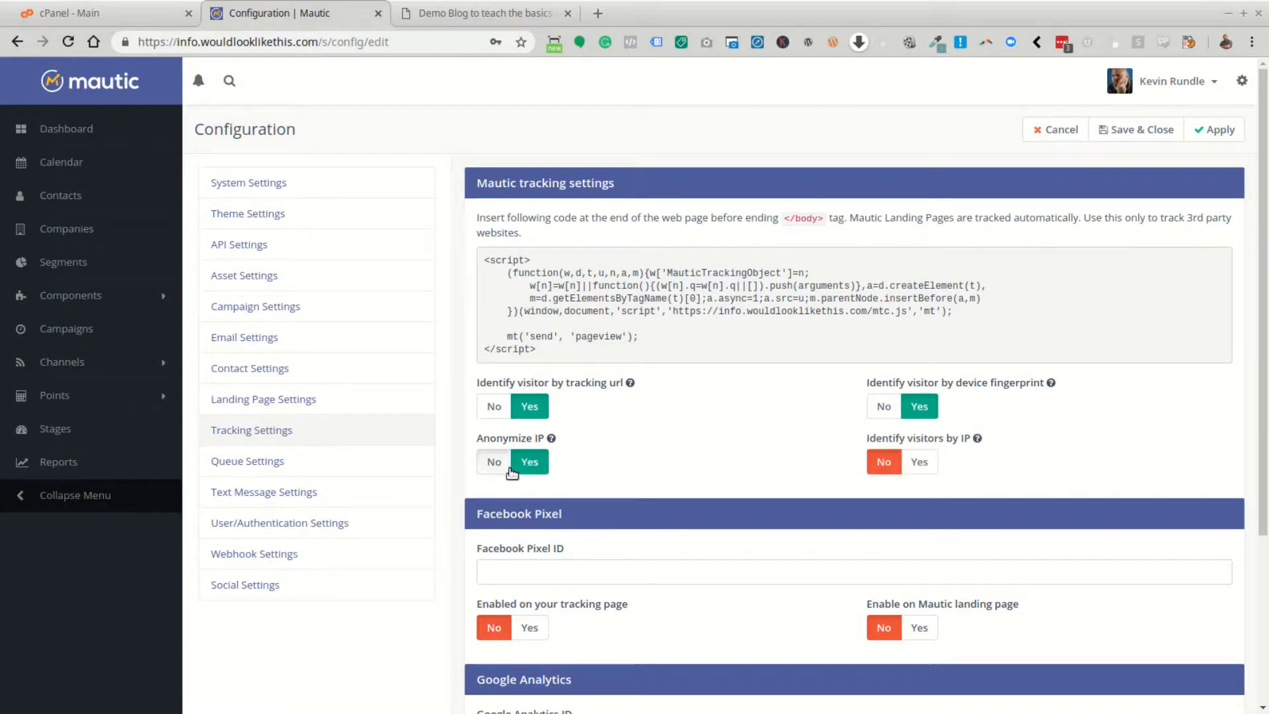
{"action": "left_click", "coordinate": [531, 467]}
{"action": "left_click", "coordinate": [510, 467]}
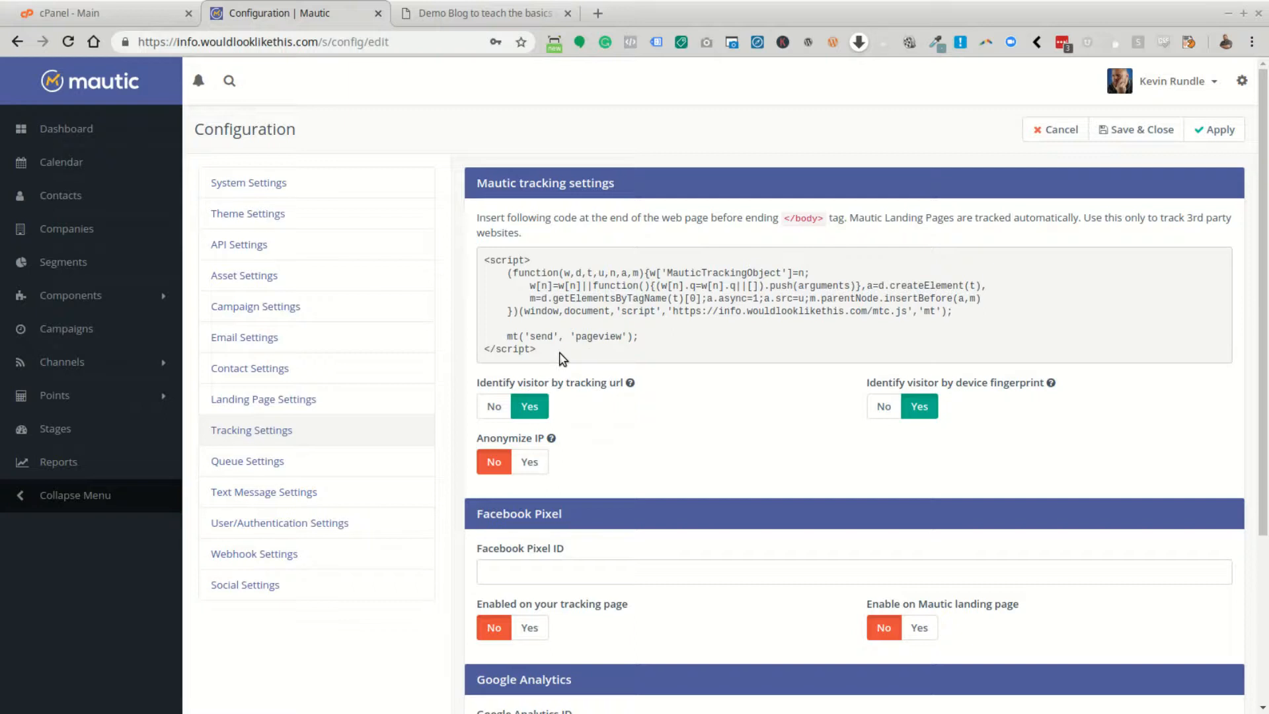
Examine the Facebook Pixel and Google Analytics options in the tracking settings
{"action": "scroll", "coordinate": [668, 515], "scroll_direction": "down", "scroll_amount": 2}
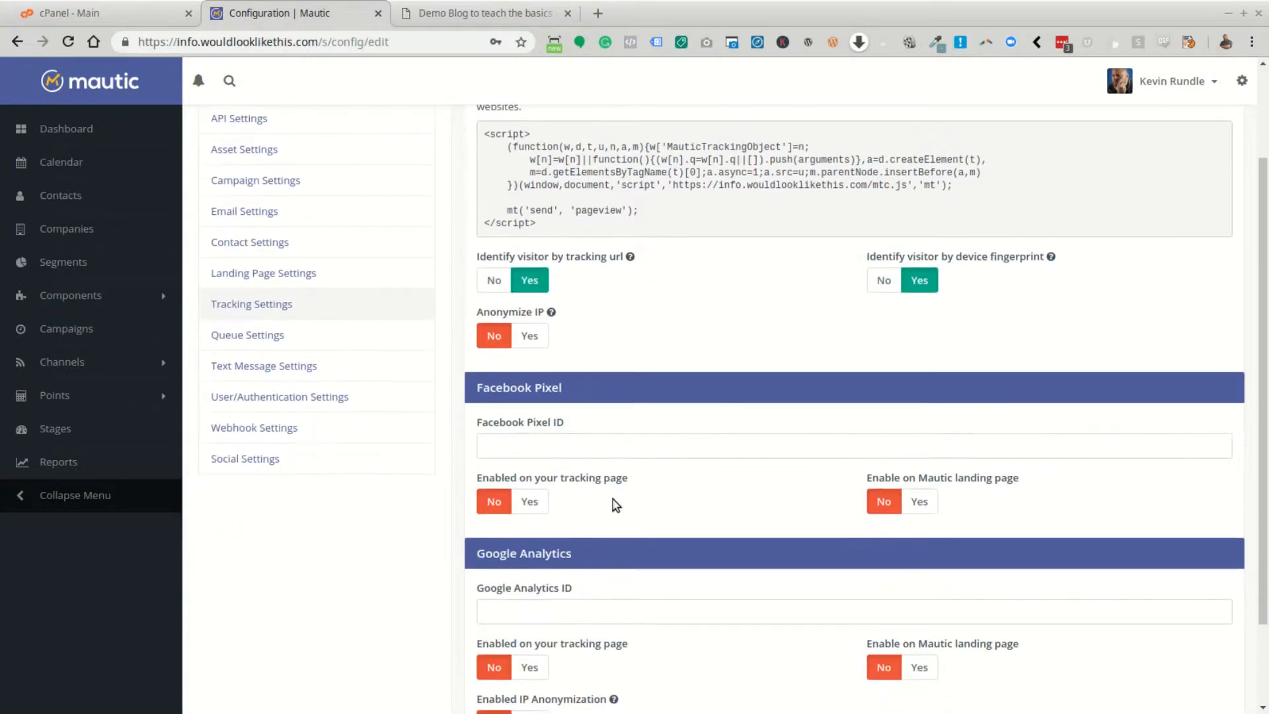
{"action": "scroll", "coordinate": [517, 430], "scroll_direction": "down", "scroll_amount": 2}
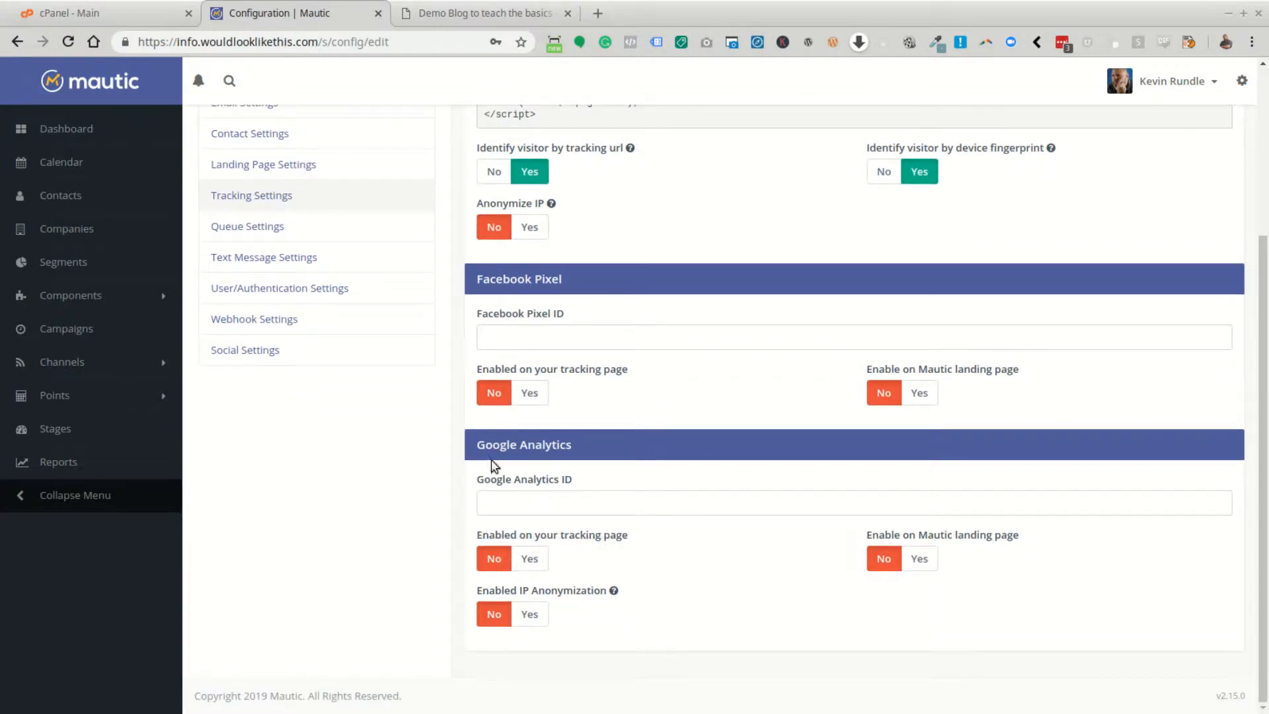
{"action": "left_click", "coordinate": [560, 338]}
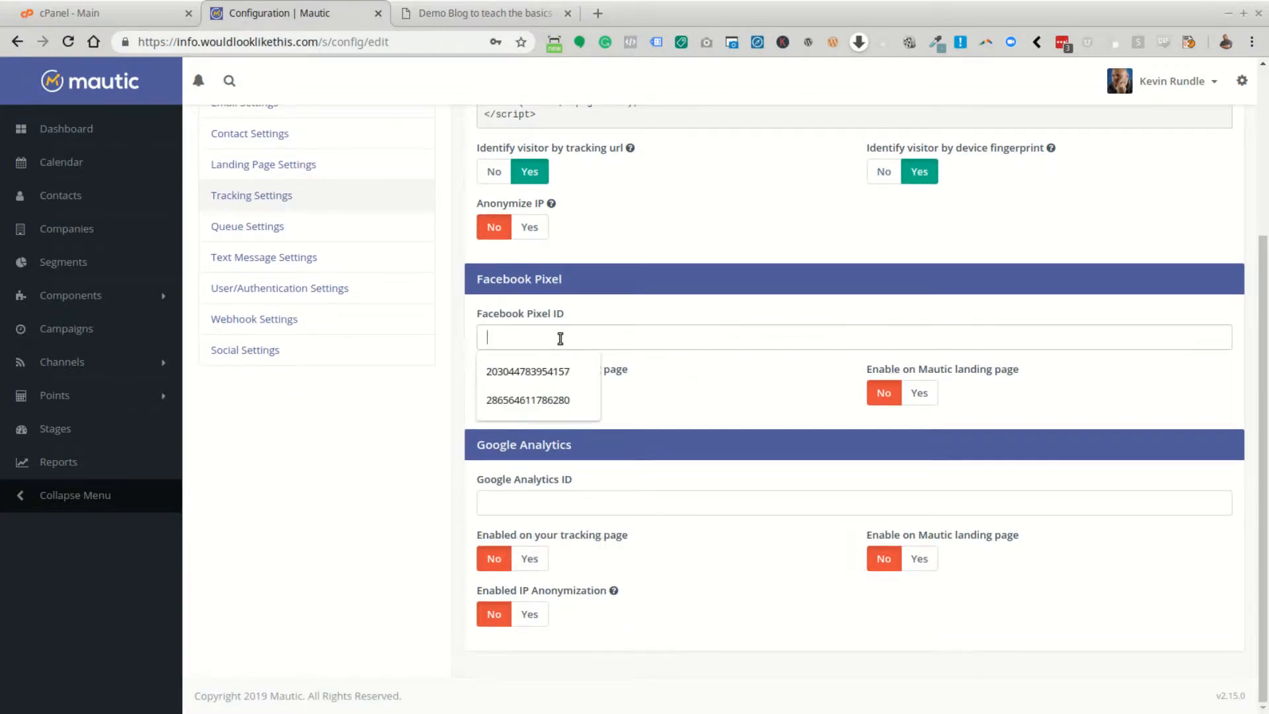
{"action": "left_click", "coordinate": [543, 508]}
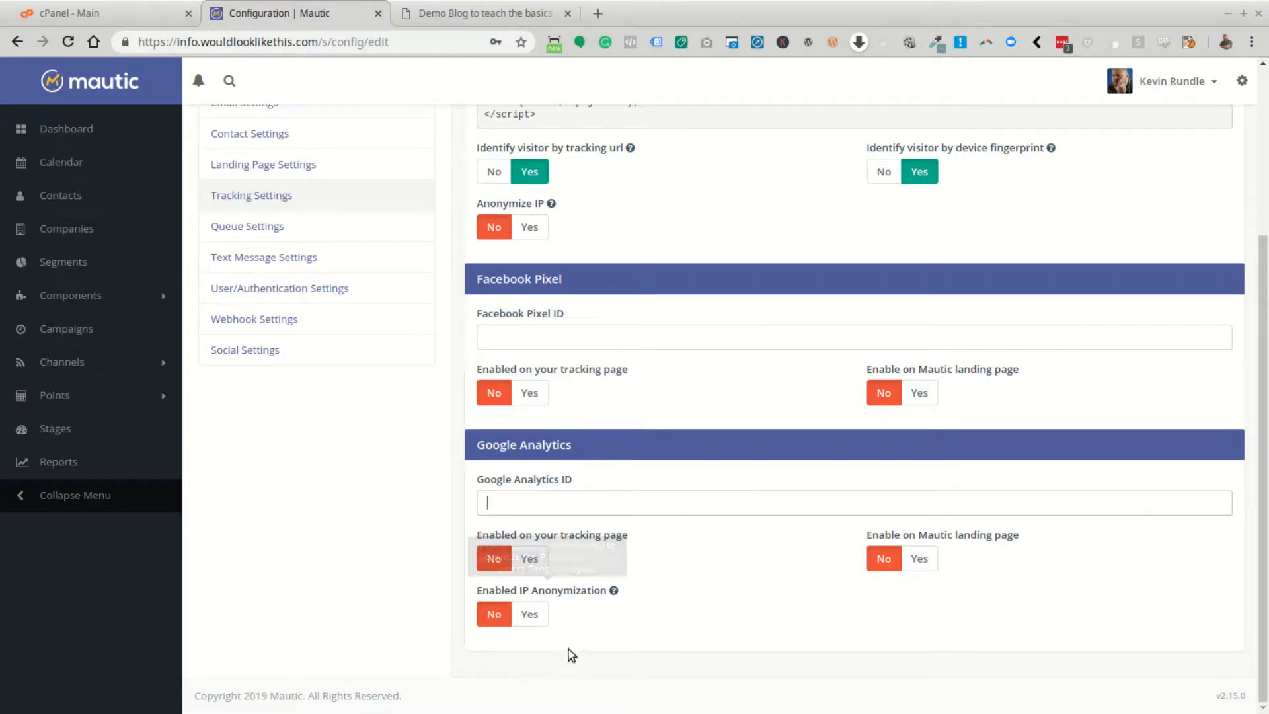
{"action": "scroll", "coordinate": [725, 346], "scroll_direction": "up", "scroll_amount": 4}
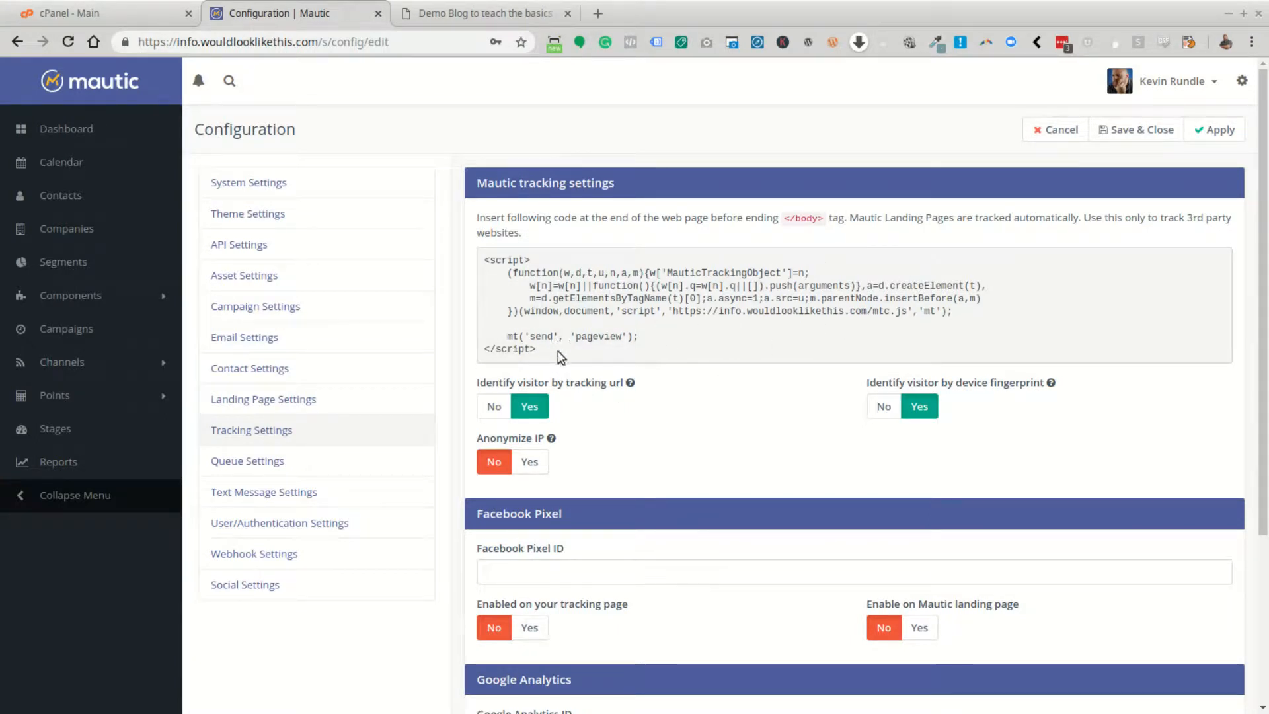
Copy the whole Mautic tracking script from the tracking settings
{"action": "left_click_drag", "start_coordinate": [561, 358], "coordinate": [487, 251]}
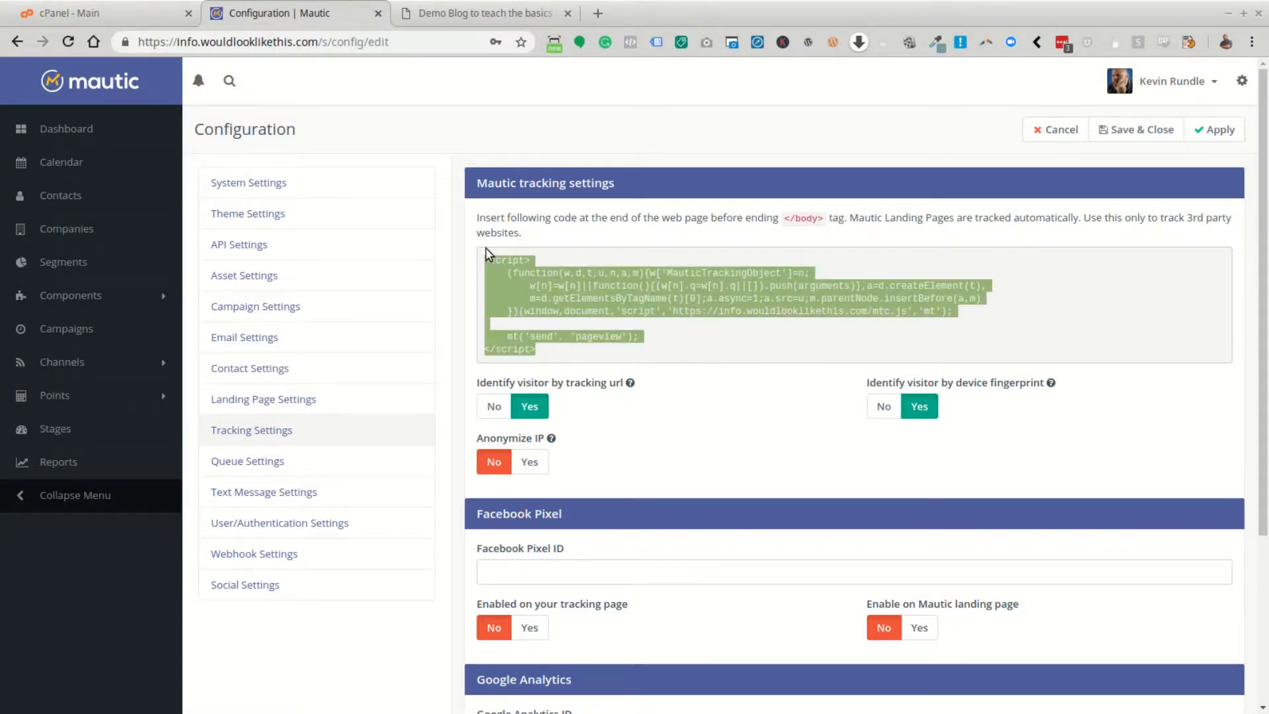
{"action": "right_click", "coordinate": [553, 289]}
{"action": "left_click", "coordinate": [577, 299]}
{"action": "left_click", "coordinate": [748, 328]}
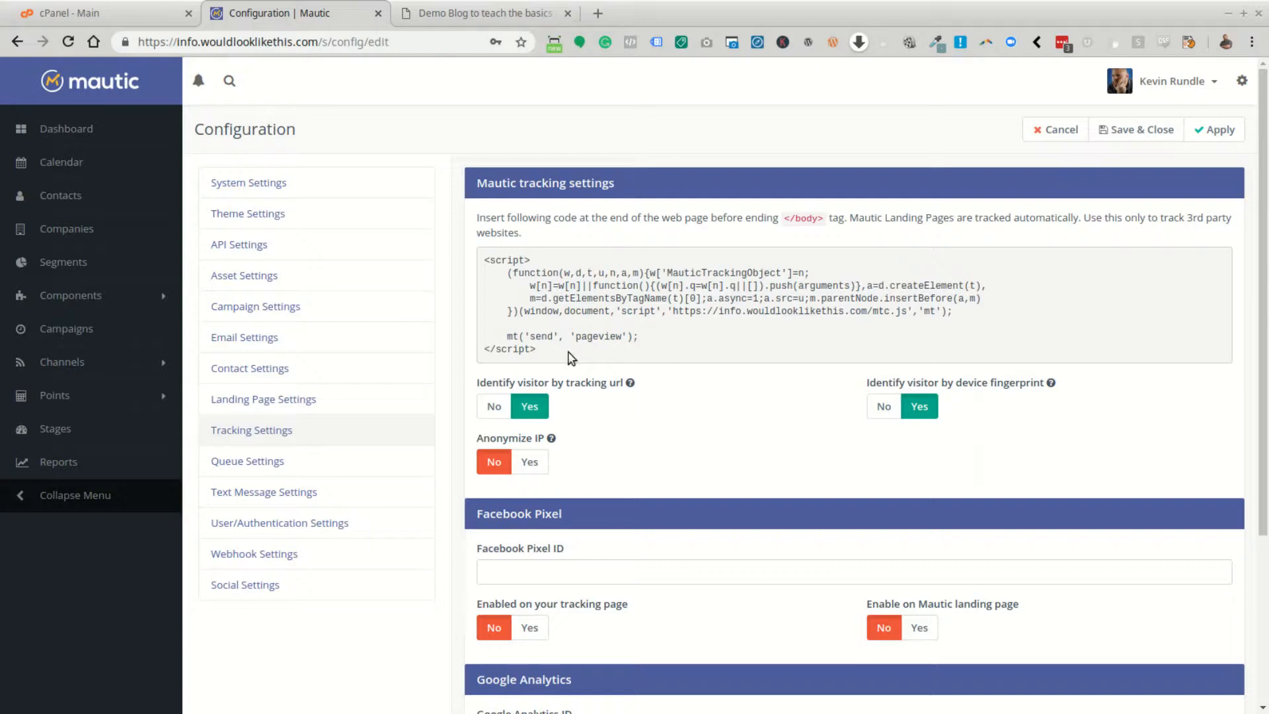
Switch to the WordPress demo blog and open the installed plugins list in its admin area
{"action": "left_click", "coordinate": [453, 12]}
{"action": "mouse_move", "coordinate": [61, 70]}
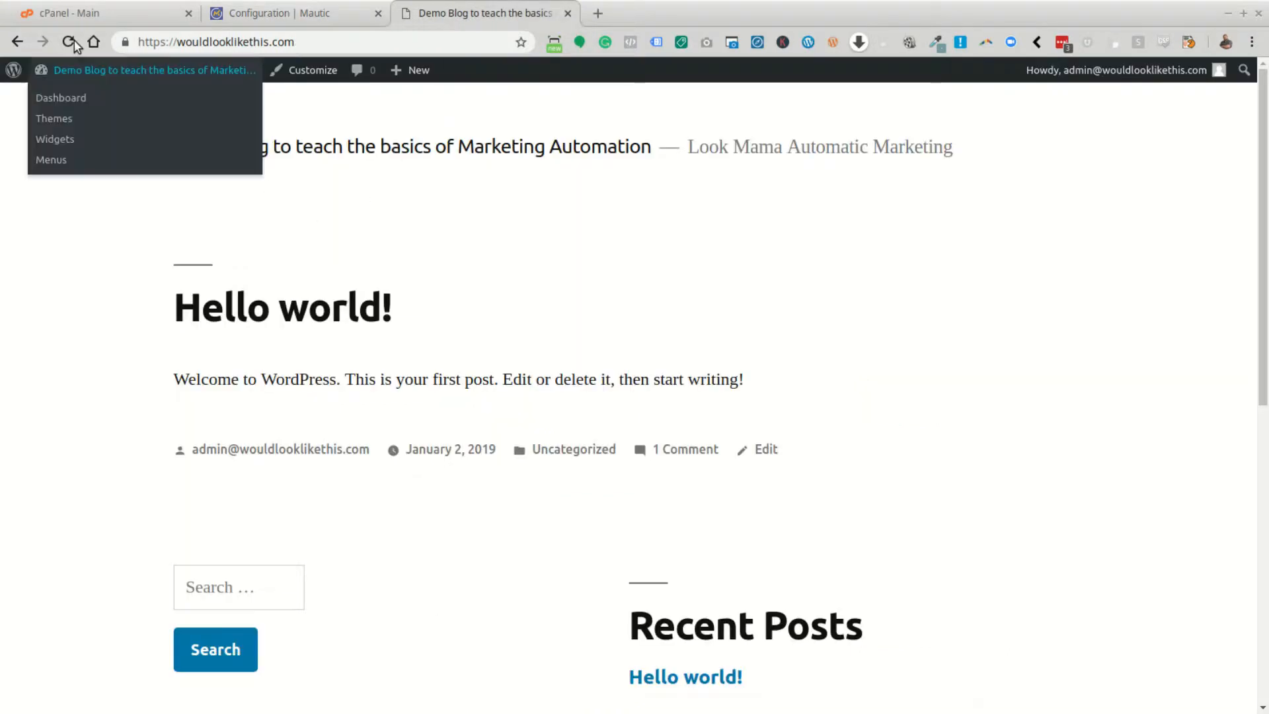
{"action": "left_click", "coordinate": [63, 96]}
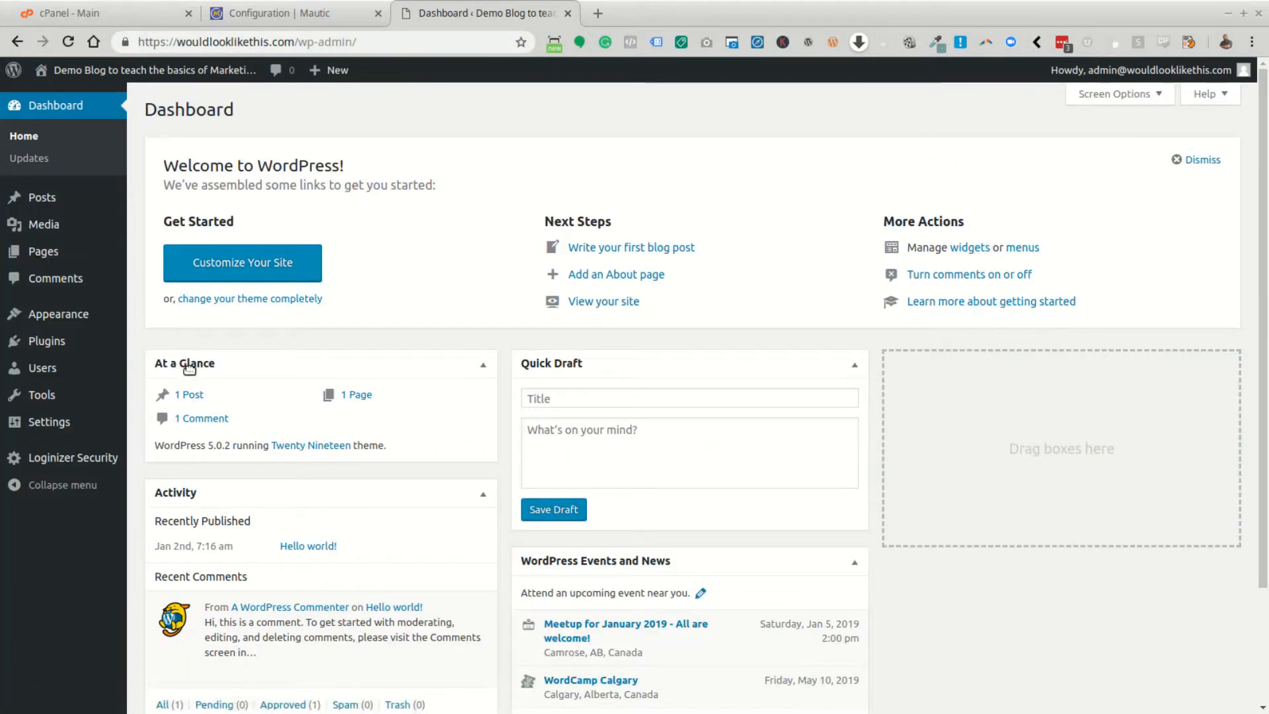
{"action": "mouse_move", "coordinate": [77, 317]}
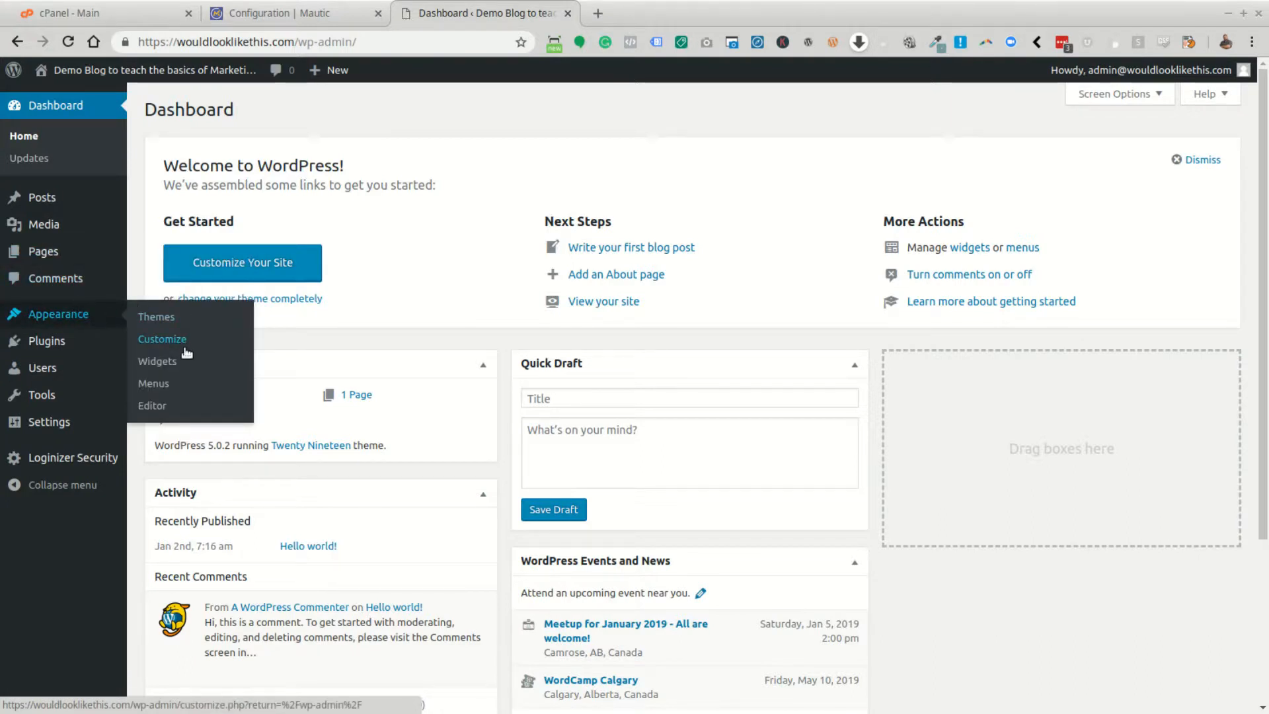
{"action": "left_click", "coordinate": [88, 344]}
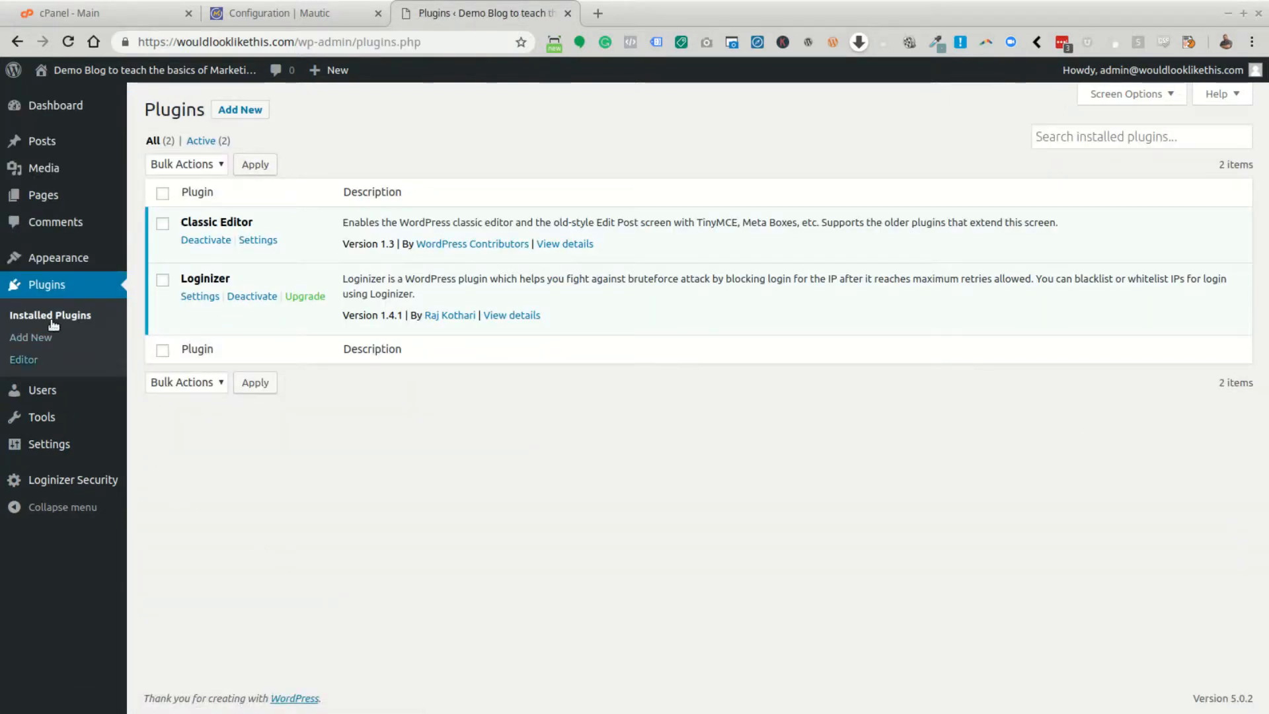
{"action": "left_click", "coordinate": [66, 253]}
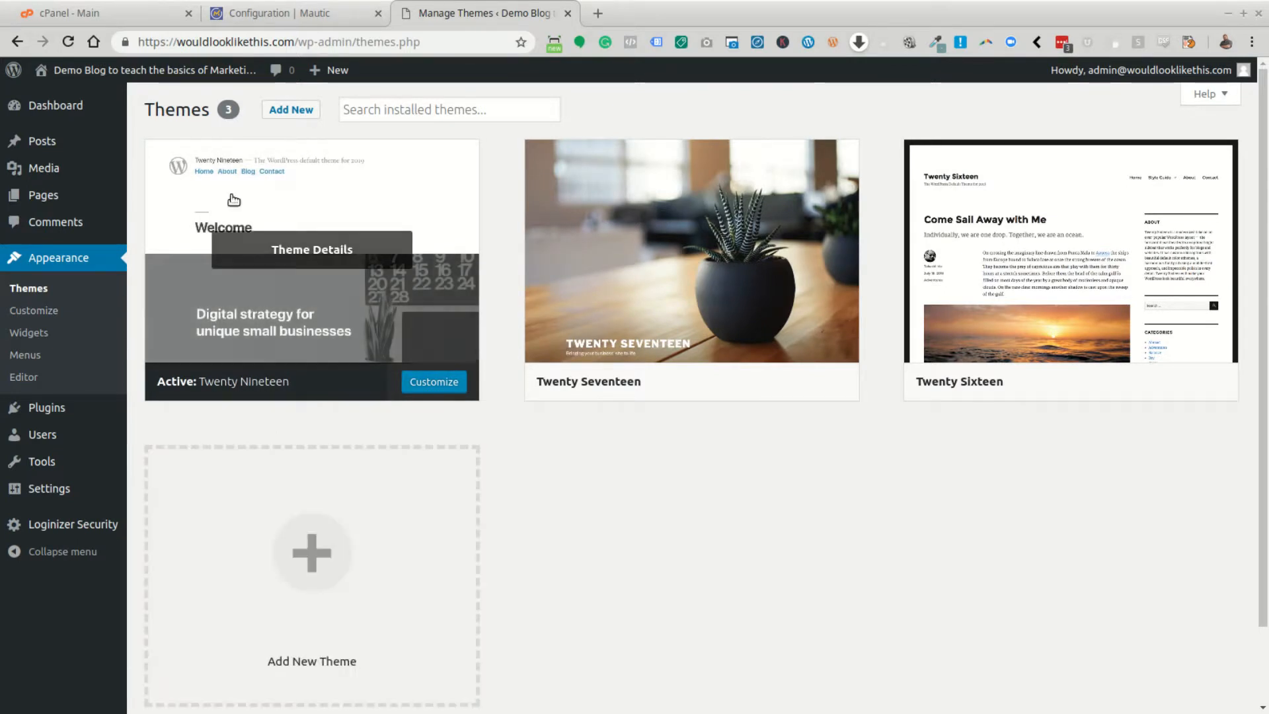
{"action": "left_click", "coordinate": [50, 408]}
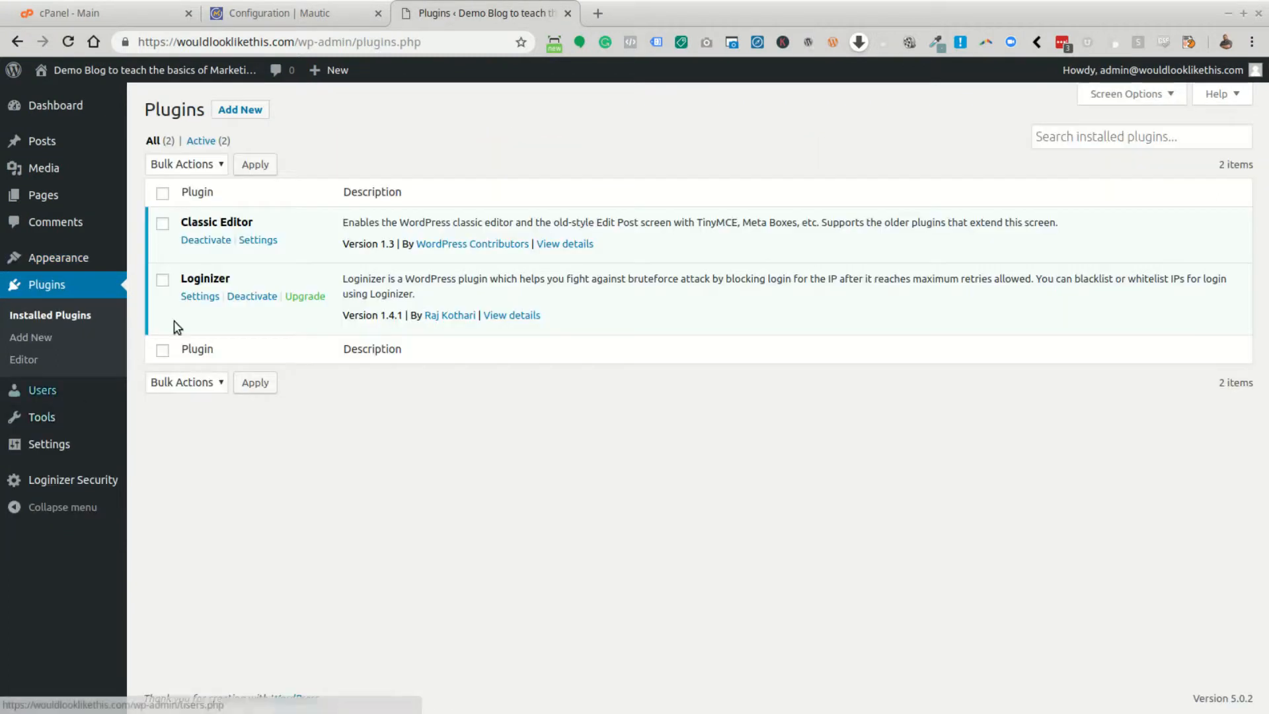
Search for new WordPress plugins with the keyword Mautic
{"action": "left_click", "coordinate": [254, 111]}
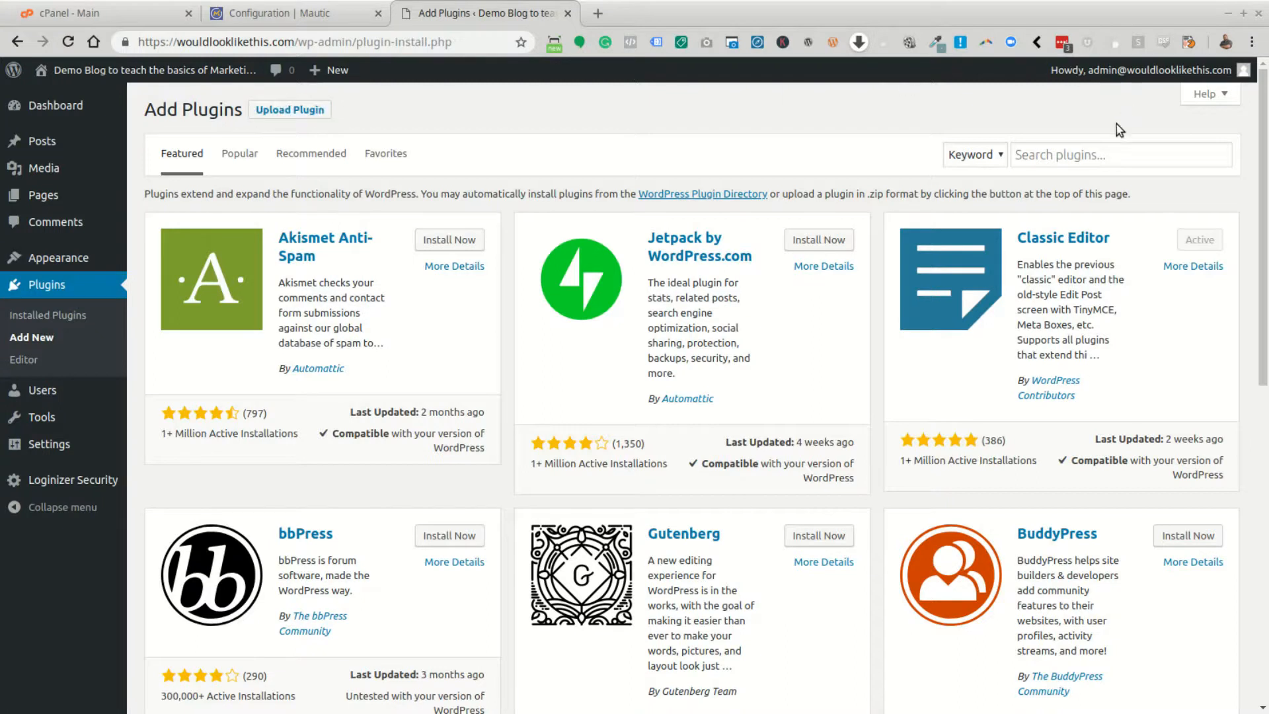
{"action": "left_click", "coordinate": [1079, 153]}
{"action": "type", "text": "Mau"}
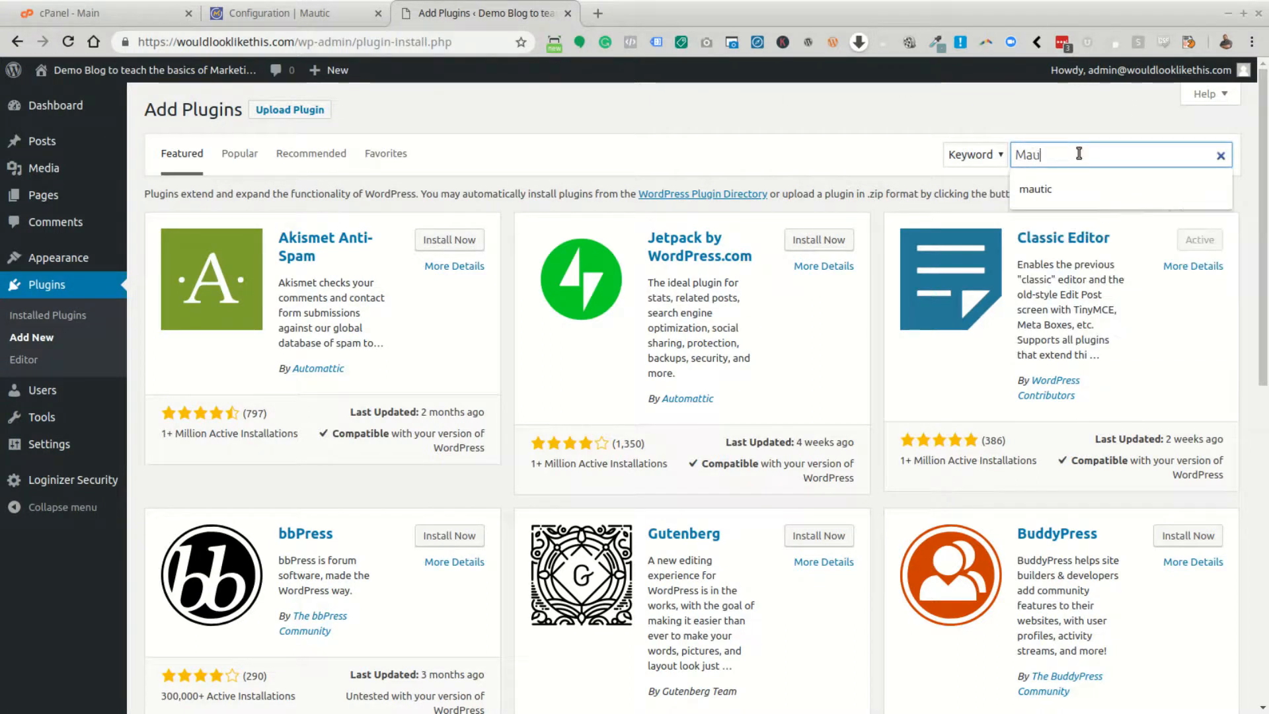
{"action": "type", "text": "tic"}
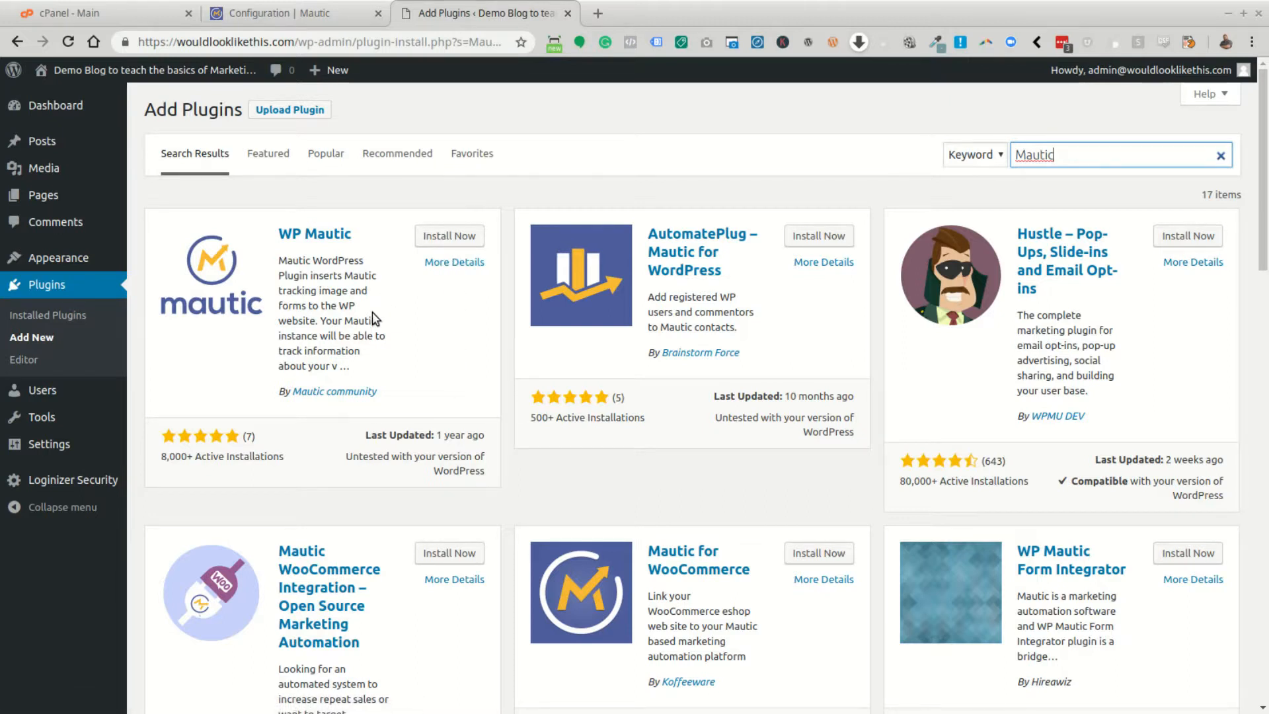
Install and activate the WP Mautic plugin by the Mautic community
{"action": "scroll", "coordinate": [463, 370], "scroll_direction": "down", "scroll_amount": 2}
{"action": "scroll", "coordinate": [419, 303], "scroll_direction": "up", "scroll_amount": 2}
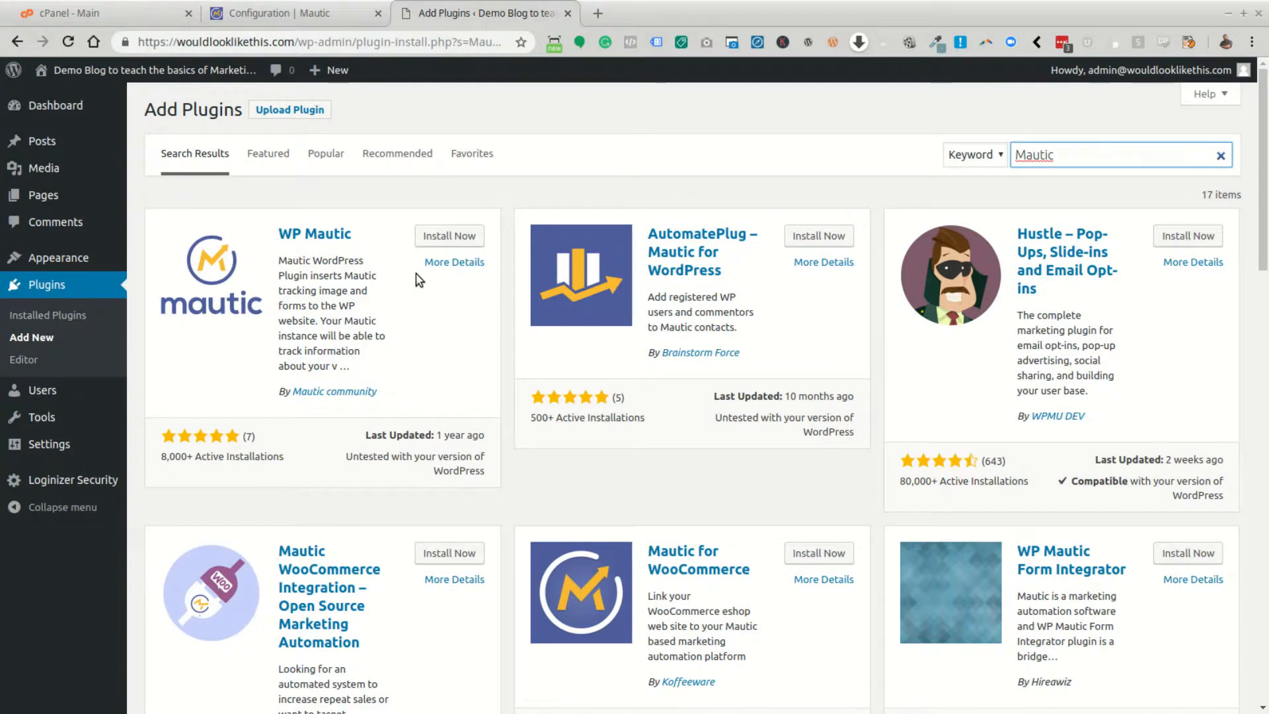
{"action": "scroll", "coordinate": [423, 284], "scroll_direction": "down", "scroll_amount": 4}
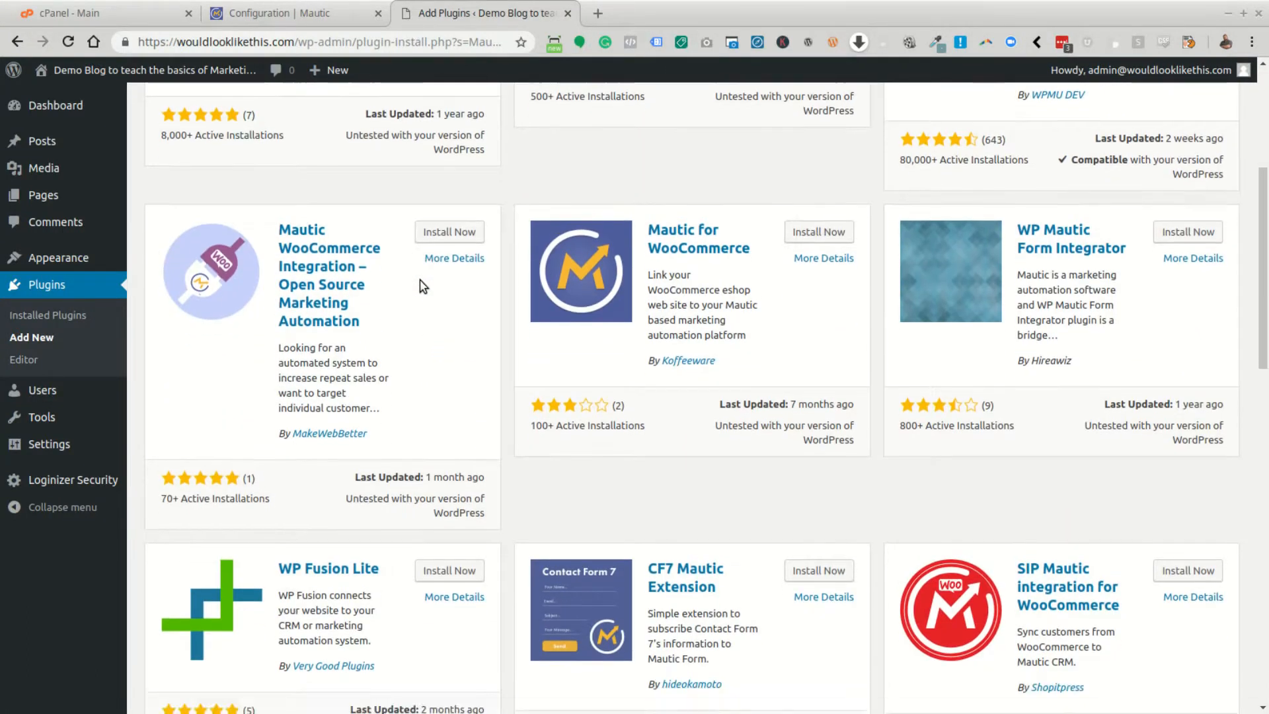
{"action": "scroll", "coordinate": [423, 284], "scroll_direction": "up", "scroll_amount": 2}
{"action": "scroll", "coordinate": [403, 305], "scroll_direction": "up", "scroll_amount": 2}
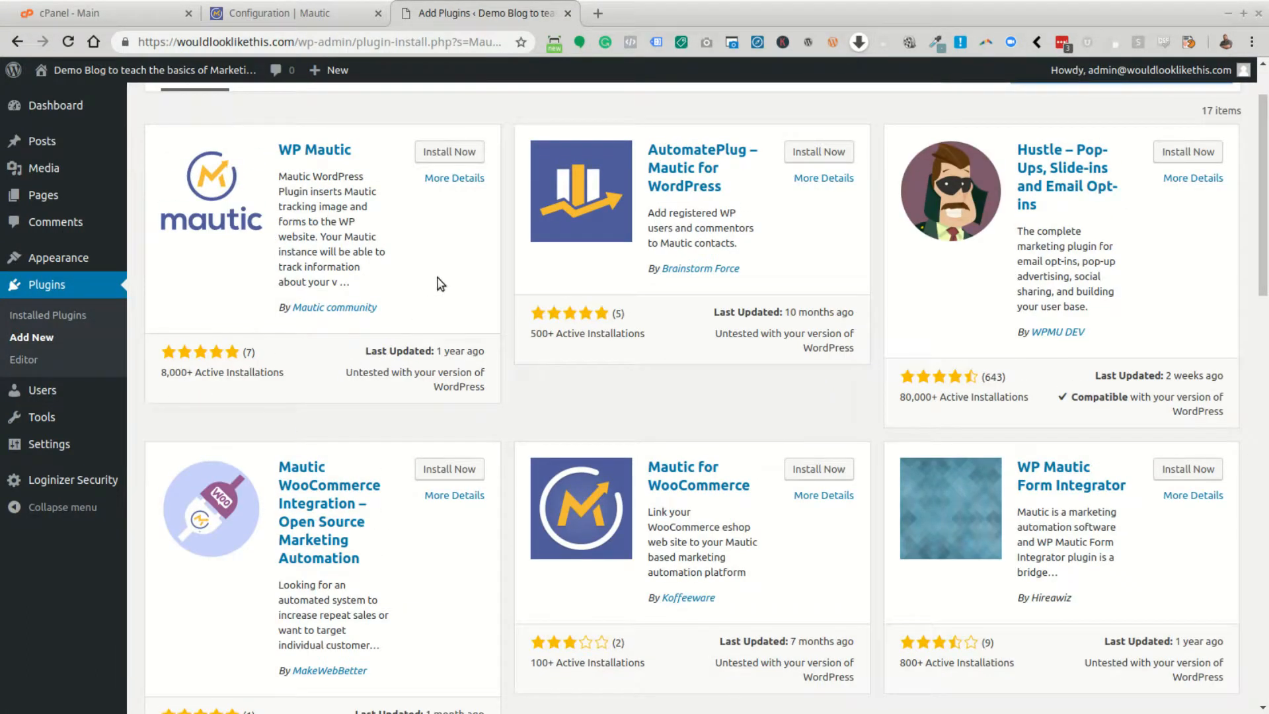
{"action": "scroll", "coordinate": [443, 271], "scroll_direction": "up", "scroll_amount": 1}
{"action": "left_click", "coordinate": [452, 243]}
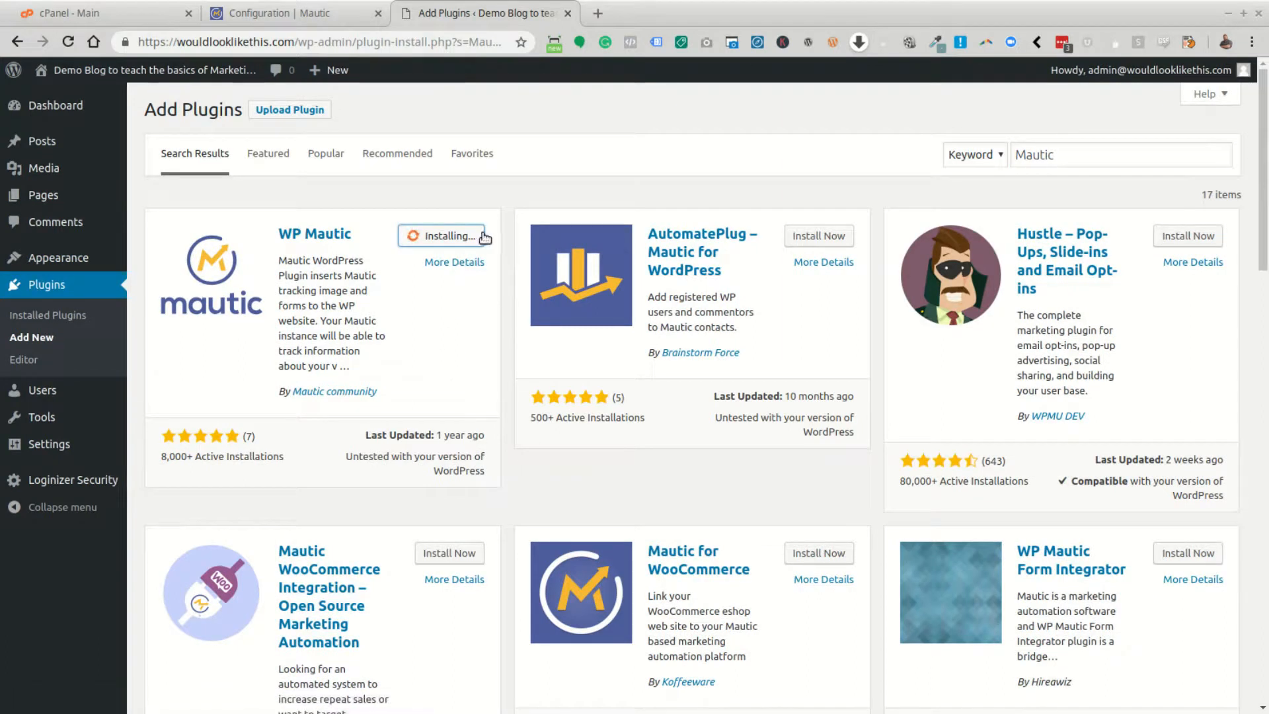
{"action": "left_click", "coordinate": [457, 242]}
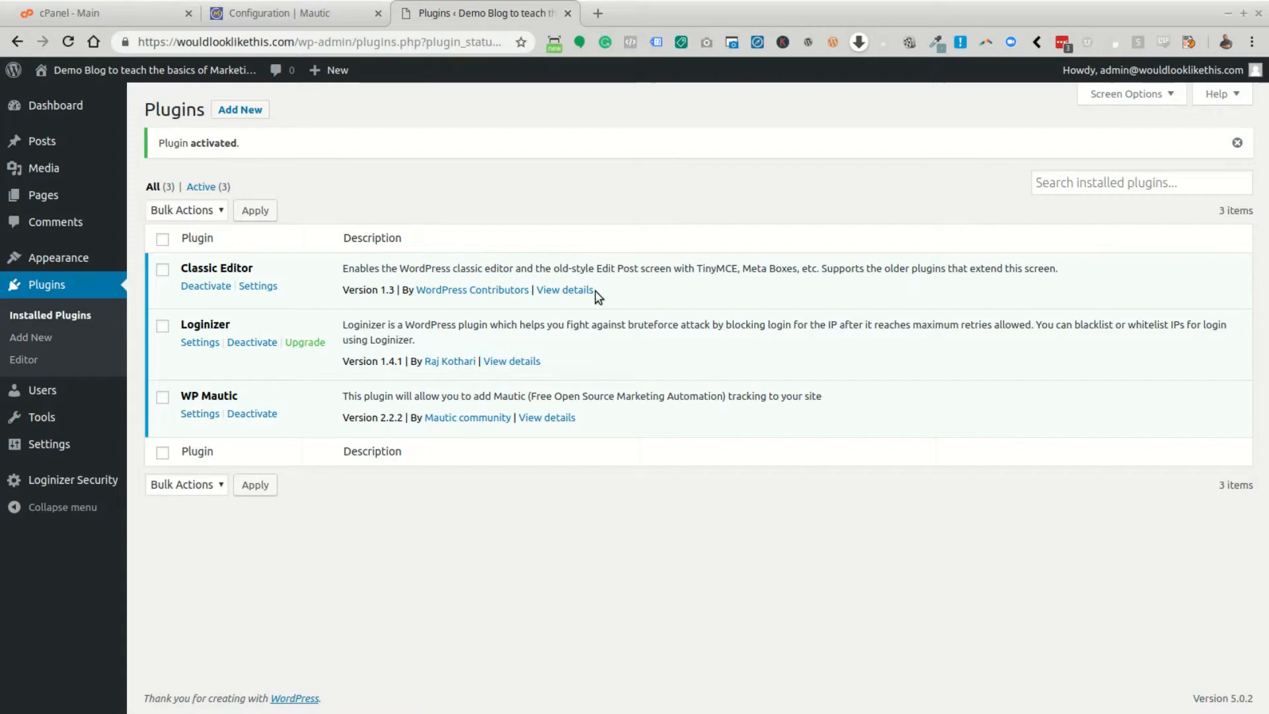
{"action": "left_click", "coordinate": [199, 414]}
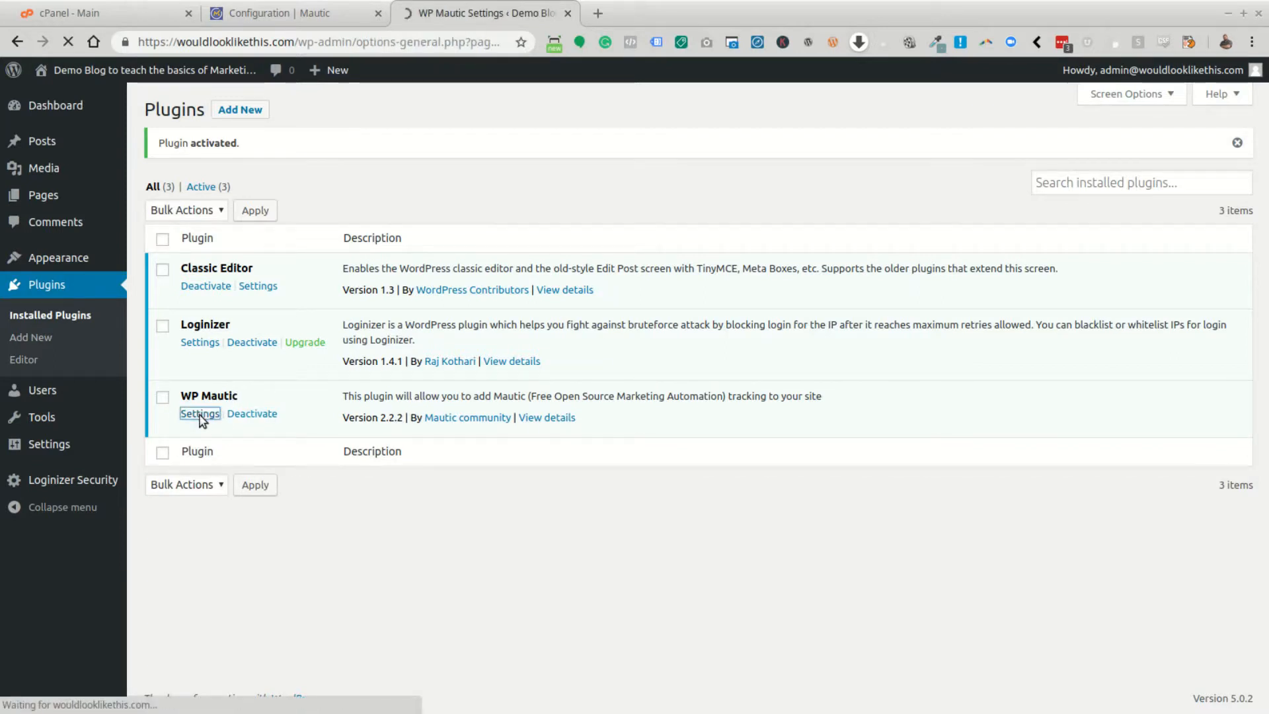
{"action": "left_click", "coordinate": [284, 14]}
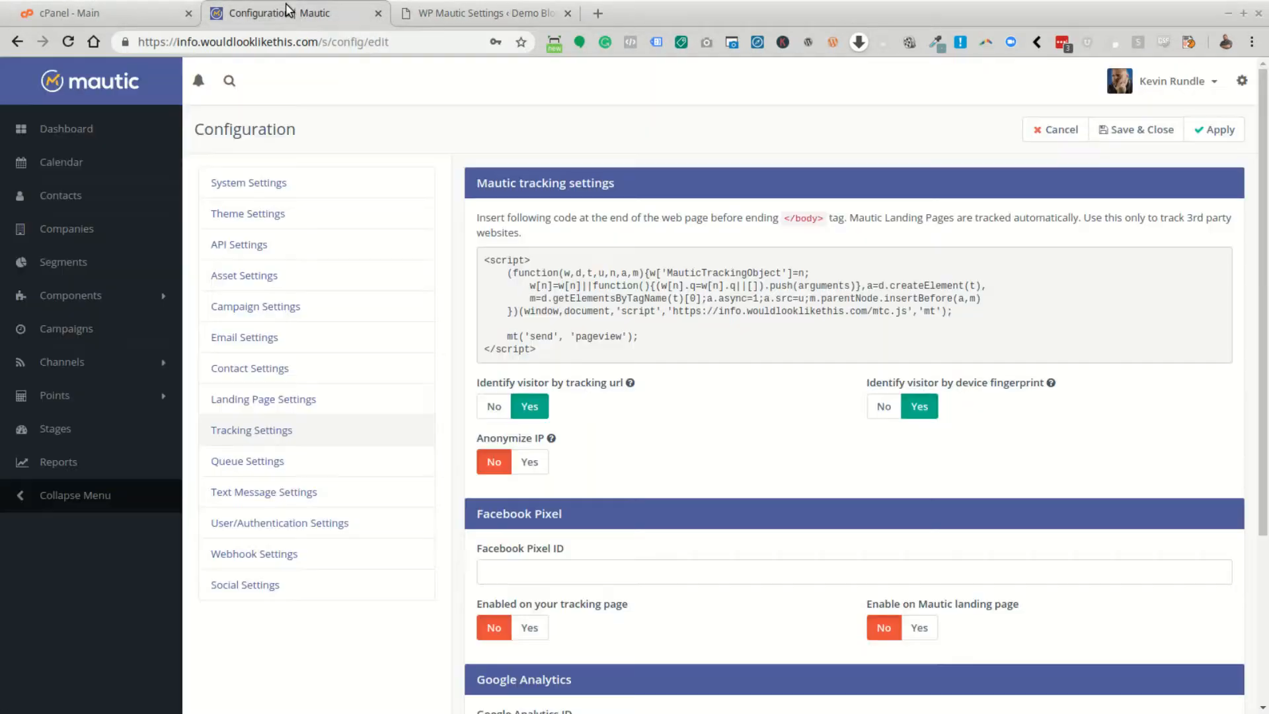
{"action": "left_click_drag", "start_coordinate": [321, 41], "coordinate": [67, 43]}
{"action": "right_click", "coordinate": [196, 41]}
{"action": "left_click", "coordinate": [258, 99]}
{"action": "left_click", "coordinate": [486, 13]}
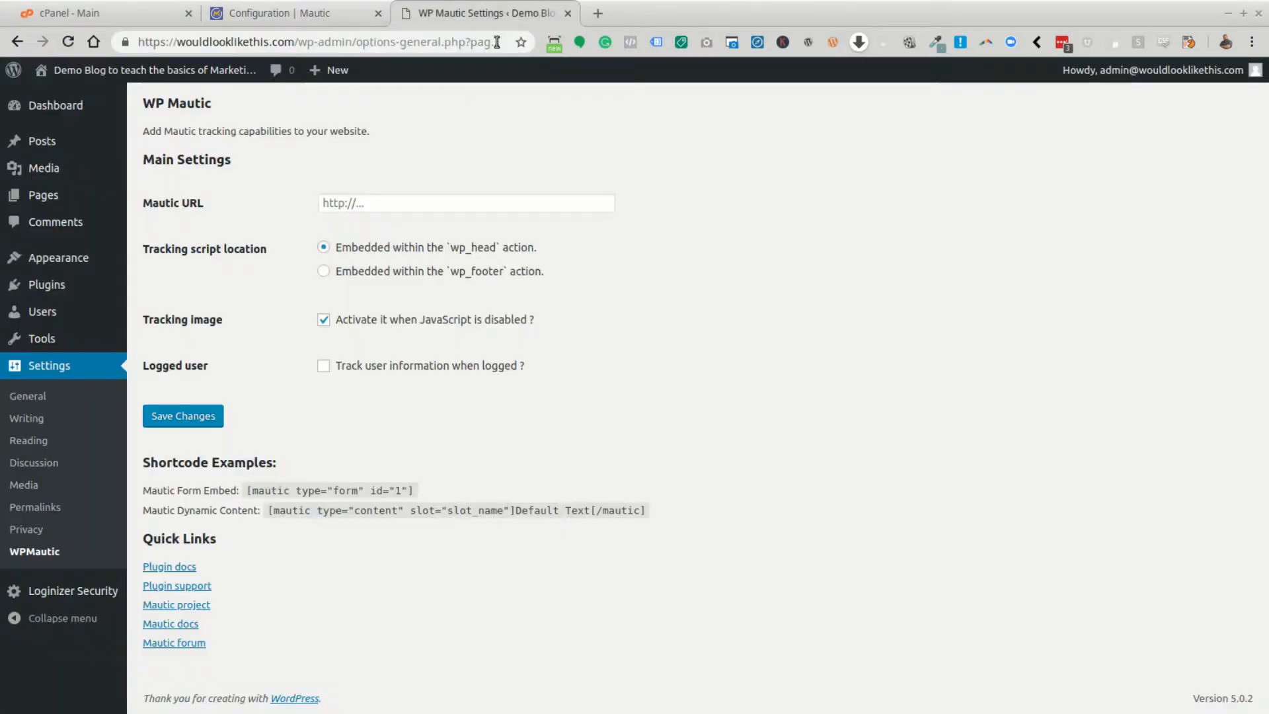
{"action": "left_click", "coordinate": [410, 201]}
{"action": "key", "text": "ctrl+v"}
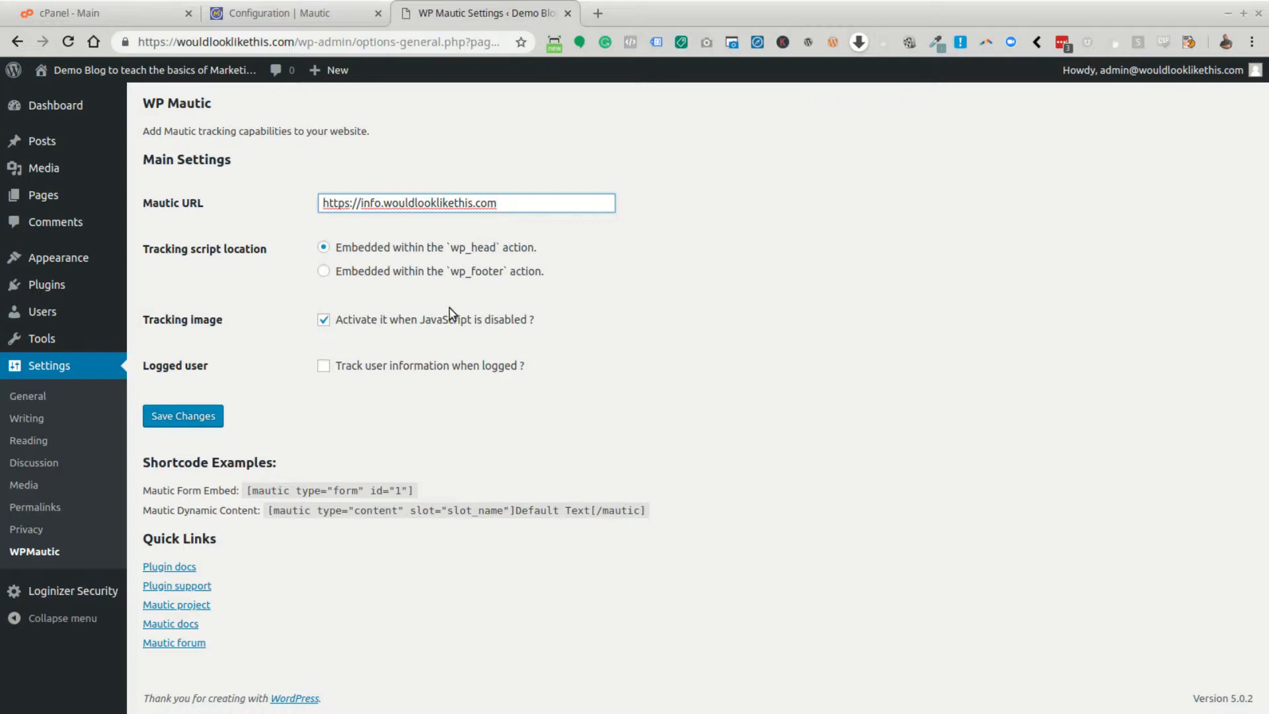
Embed the tracking script within the wp_footer action and save the WP Mautic settings
{"action": "left_click", "coordinate": [324, 248]}
{"action": "left_click", "coordinate": [402, 275]}
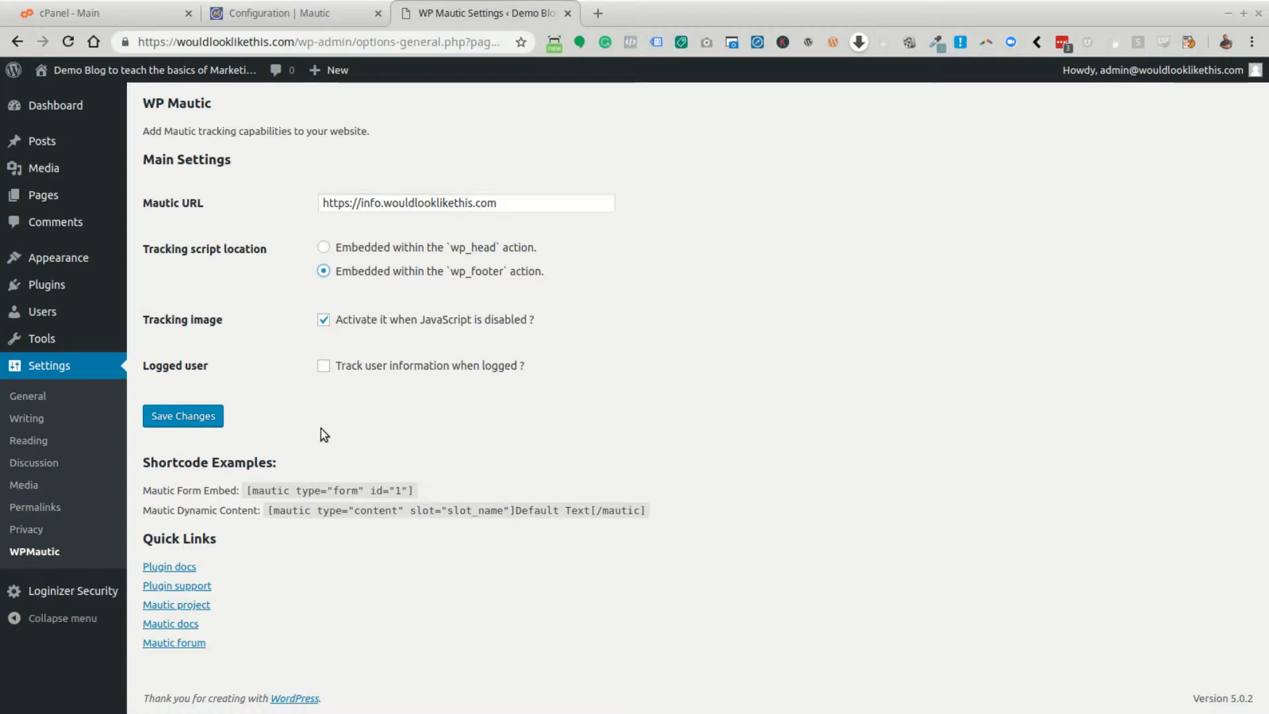
{"action": "left_click", "coordinate": [201, 416]}
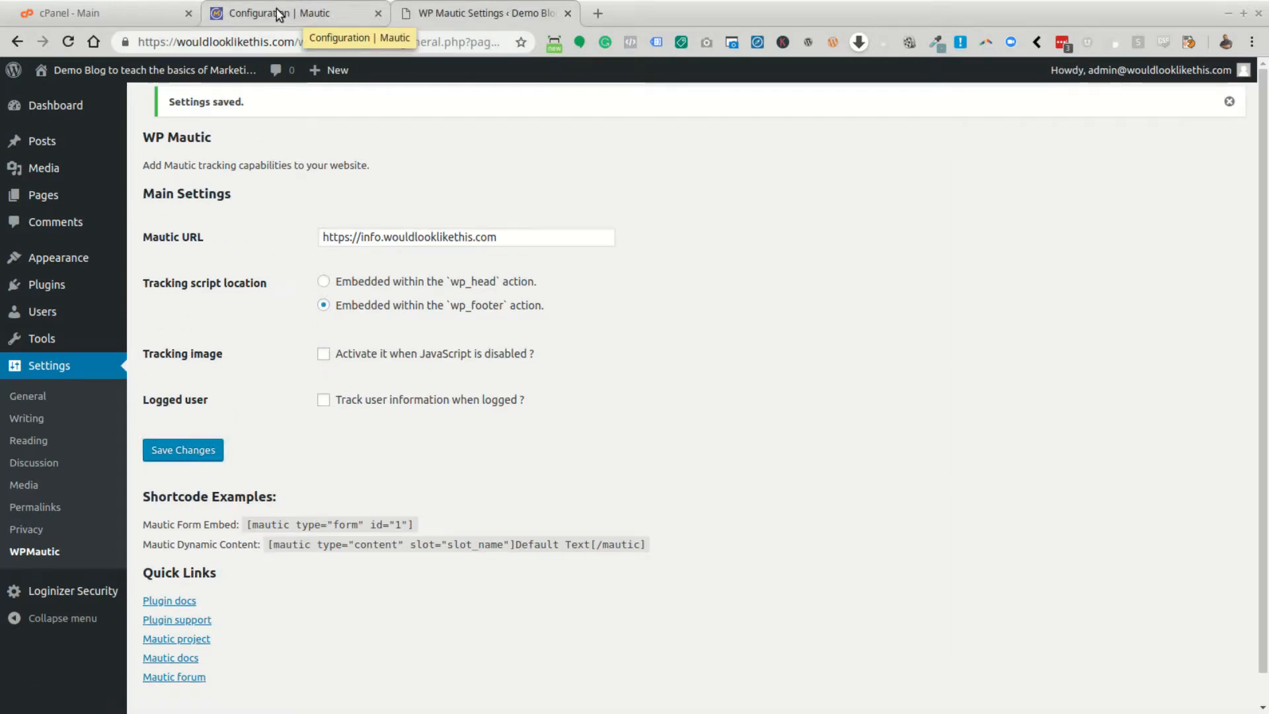
Visit the blog's front page, and check Mautic's contacts list for anonymous visitors
{"action": "left_click", "coordinate": [85, 70]}
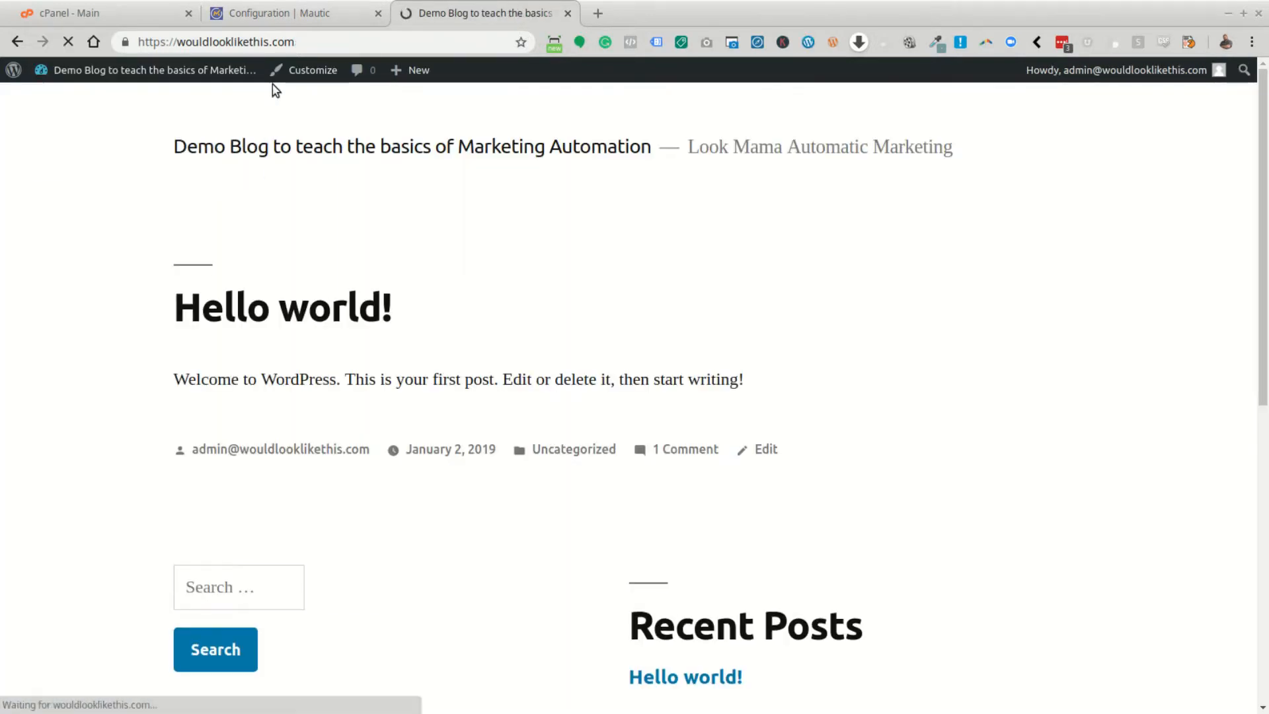
{"action": "left_click", "coordinate": [291, 12]}
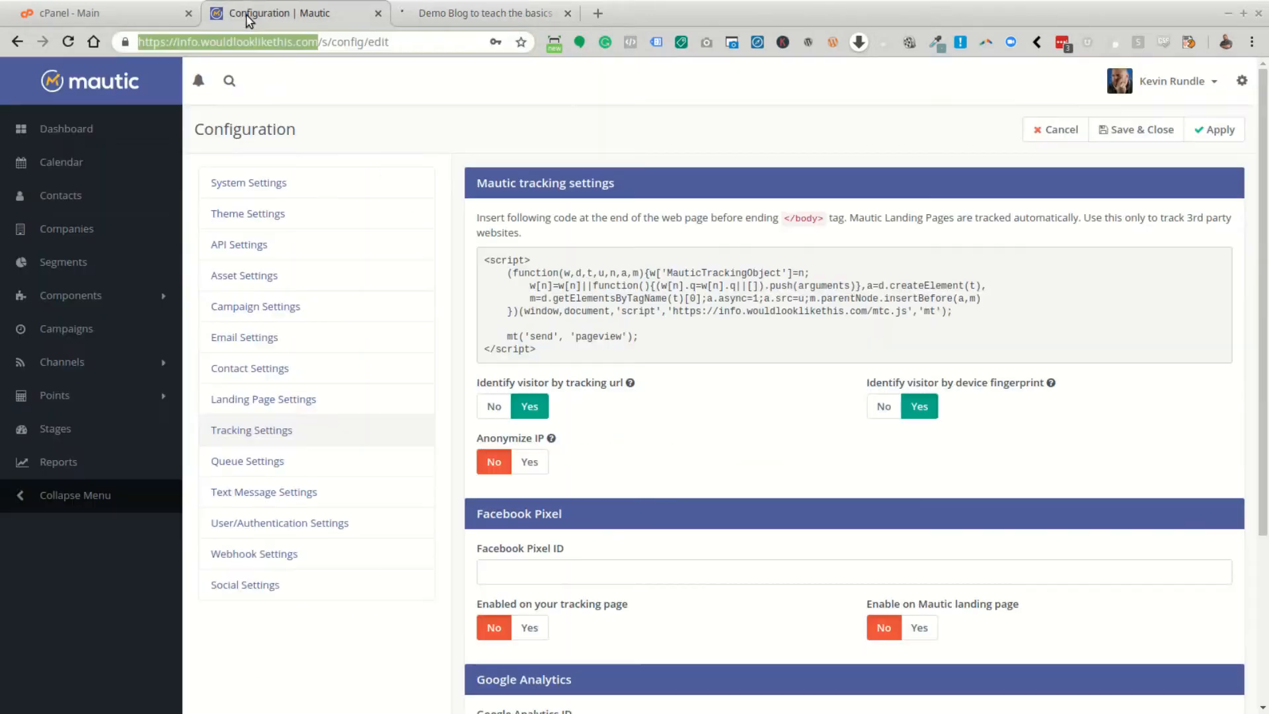
{"action": "left_click", "coordinate": [45, 200]}
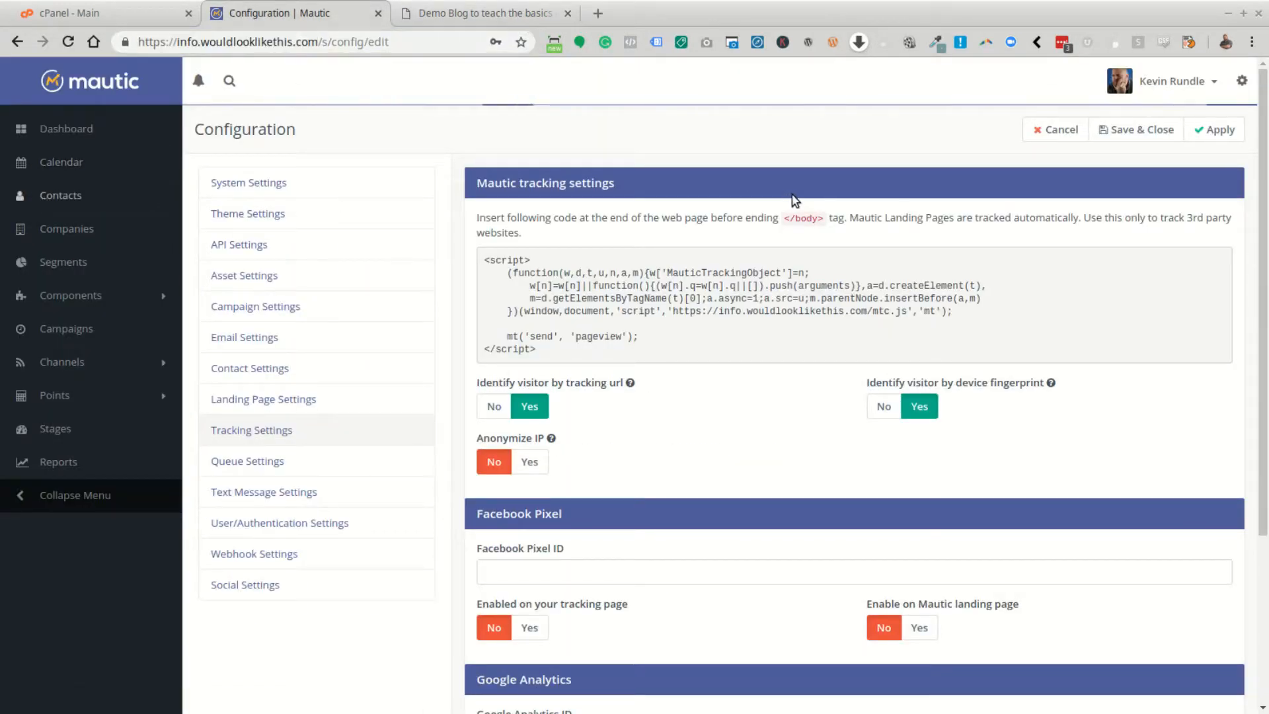
{"action": "left_click", "coordinate": [1231, 181]}
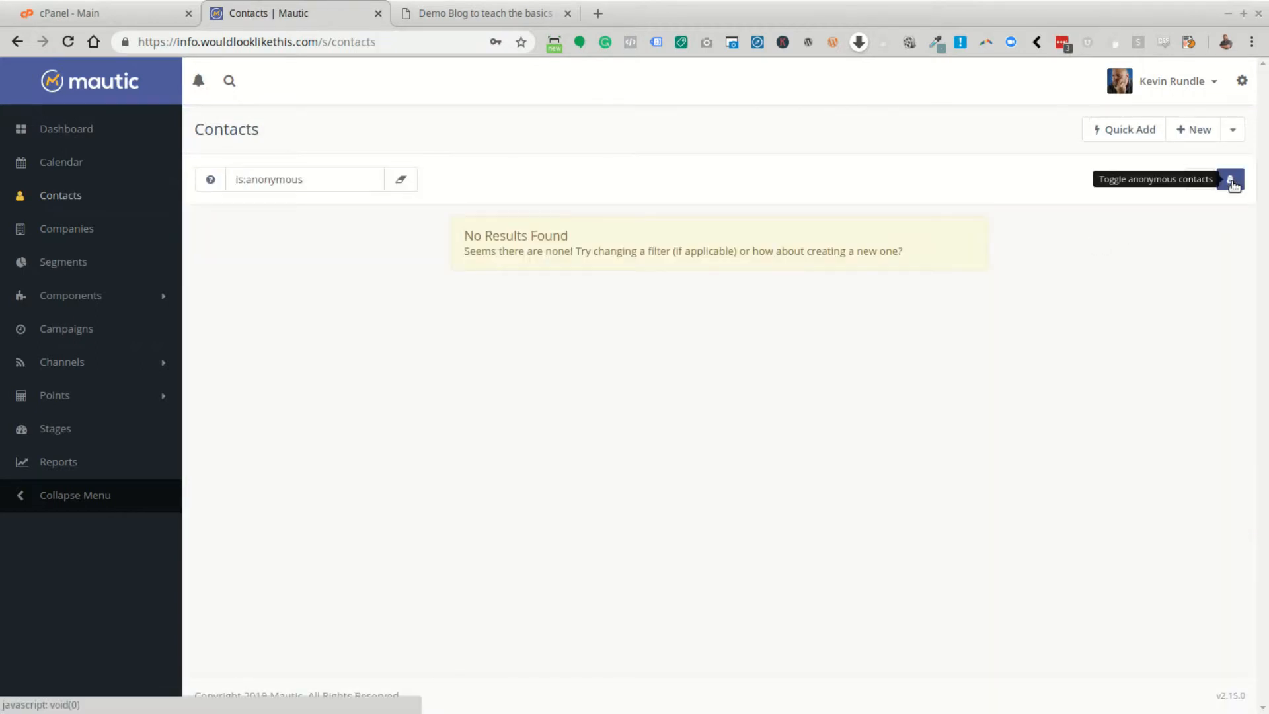
{"action": "left_click", "coordinate": [1231, 180]}
{"action": "left_click", "coordinate": [423, 14]}
{"action": "left_click", "coordinate": [308, 15]}
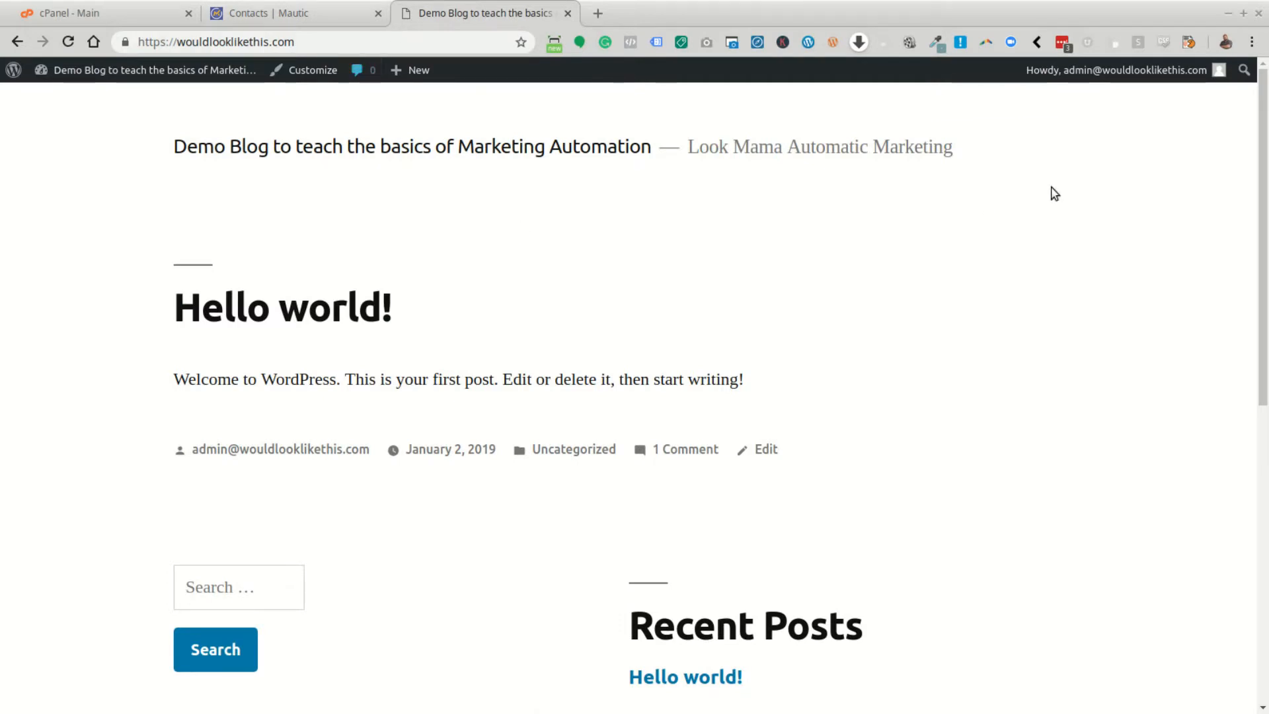
{"action": "left_click", "coordinate": [1251, 42]}
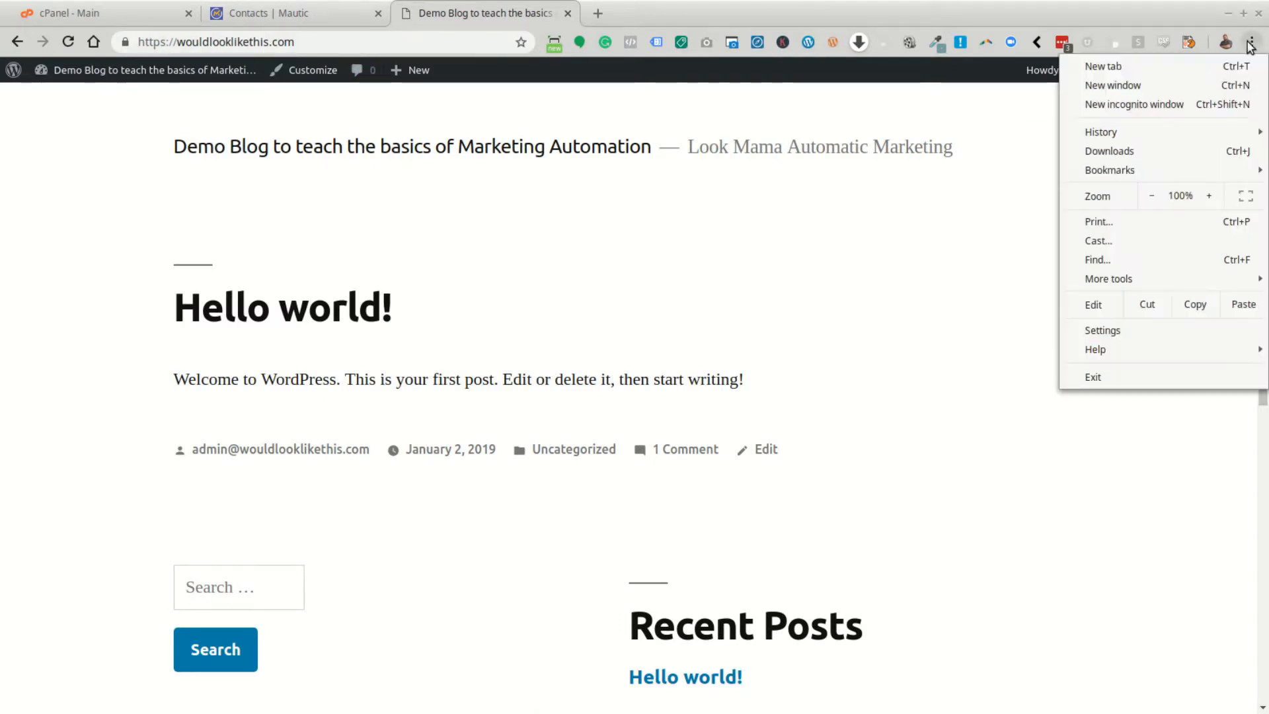
{"action": "left_click", "coordinate": [1212, 106]}
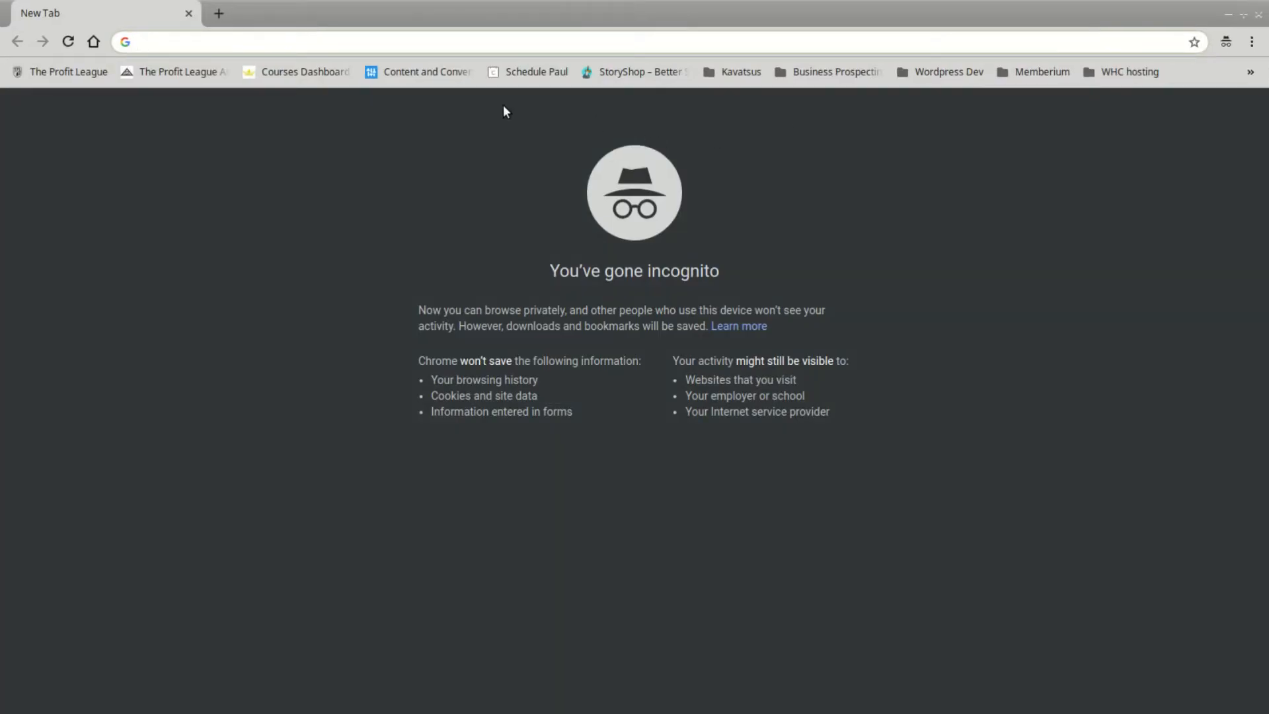
{"action": "key", "text": "ctrl+v"}
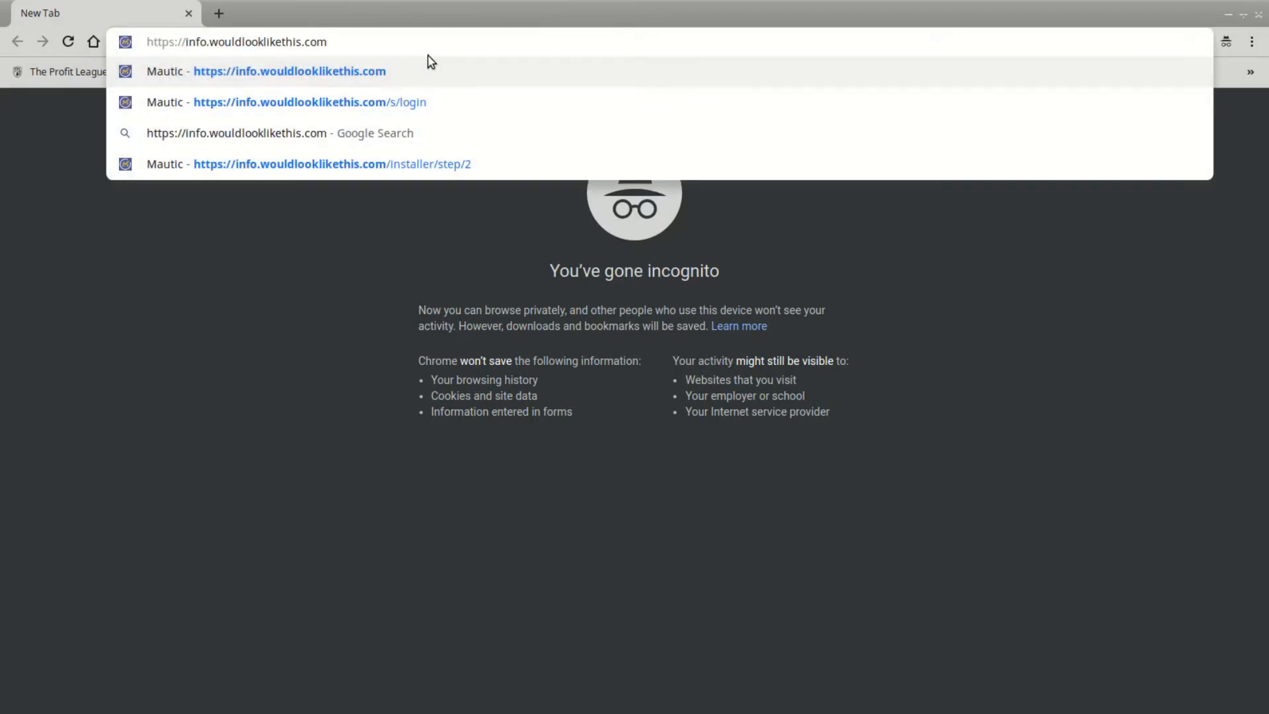
{"action": "key", "text": "Return"}
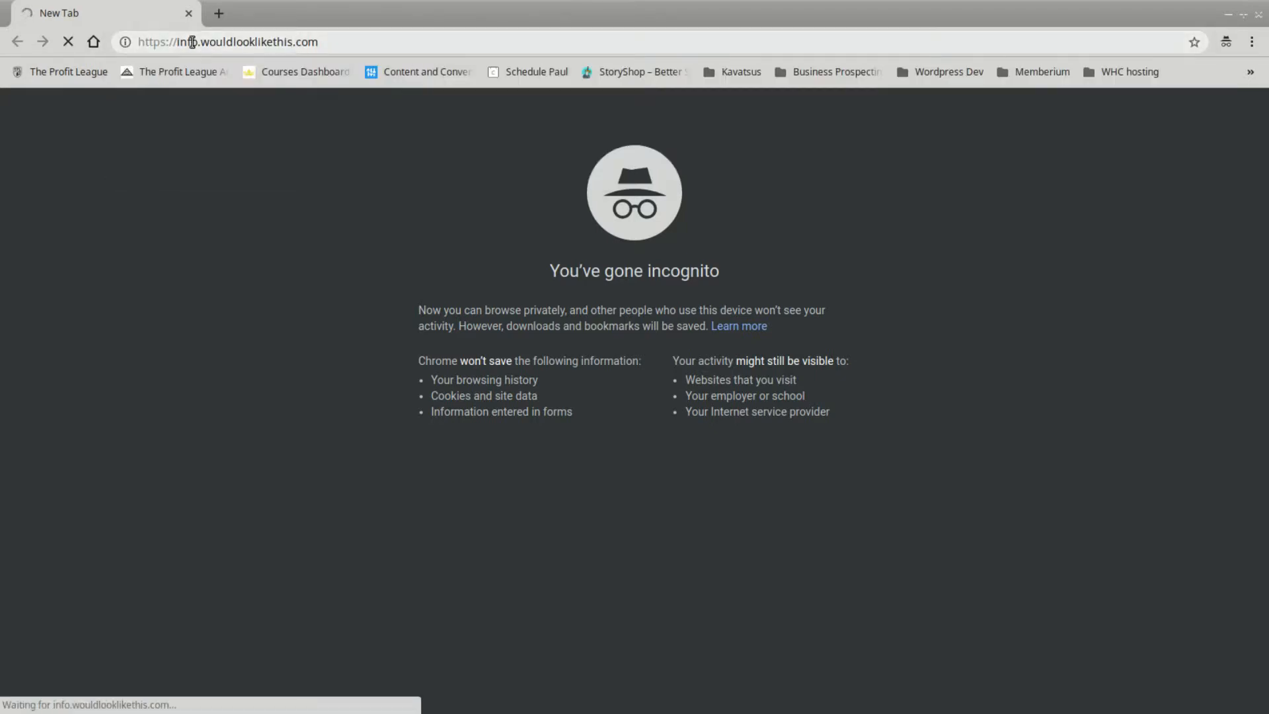
{"action": "mouse_move", "coordinate": [200, 44]}
{"action": "left_mouse_down"}
{"action": "mouse_move", "coordinate": [141, 43]}
{"action": "mouse_move", "coordinate": [176, 44]}
{"action": "left_mouse_up"}
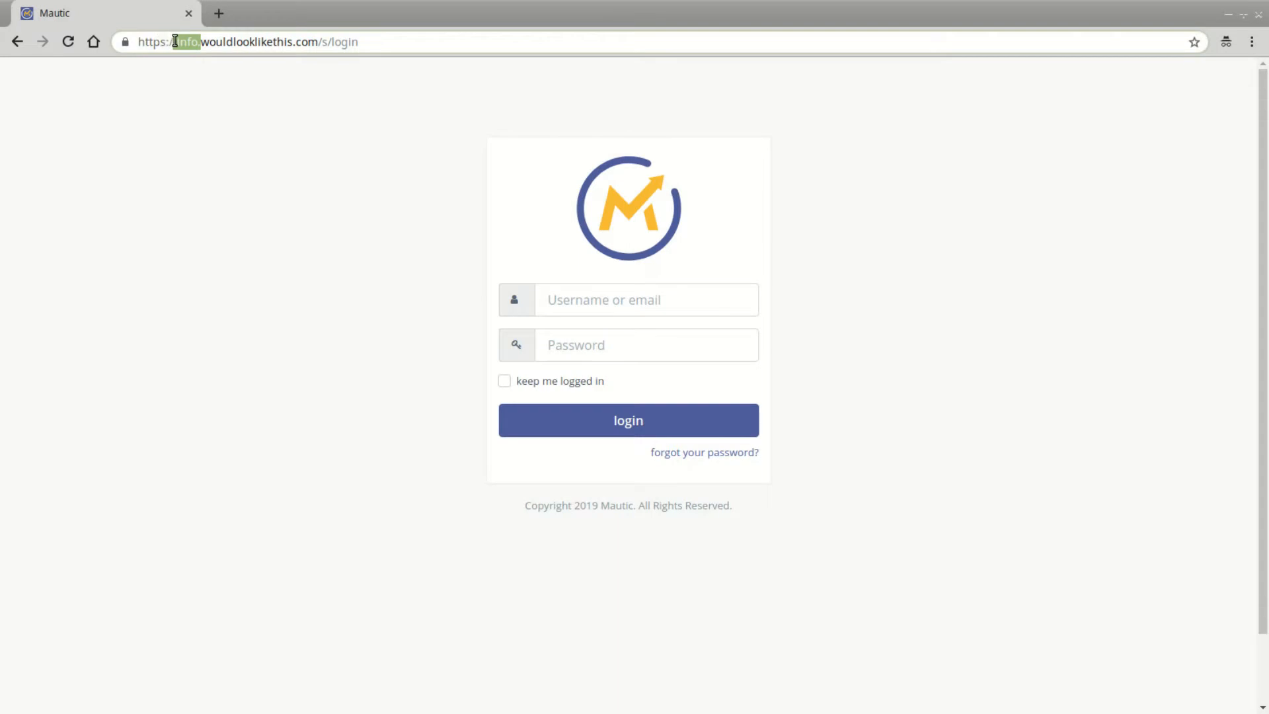
{"action": "key", "text": "BackSpace"}
{"action": "key", "text": "Return"}
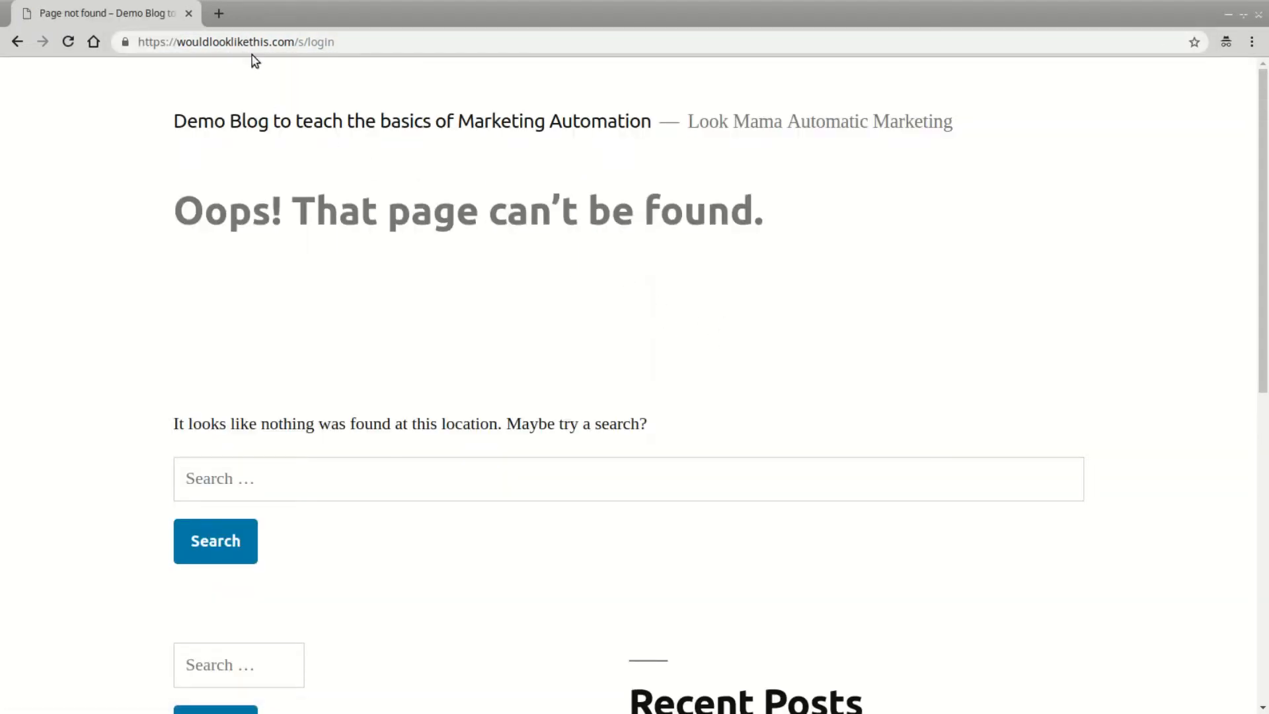
{"action": "left_click_drag", "start_coordinate": [295, 42], "coordinate": [486, 45]}
{"action": "key", "text": "BackSpace"}
{"action": "key", "text": "Return"}
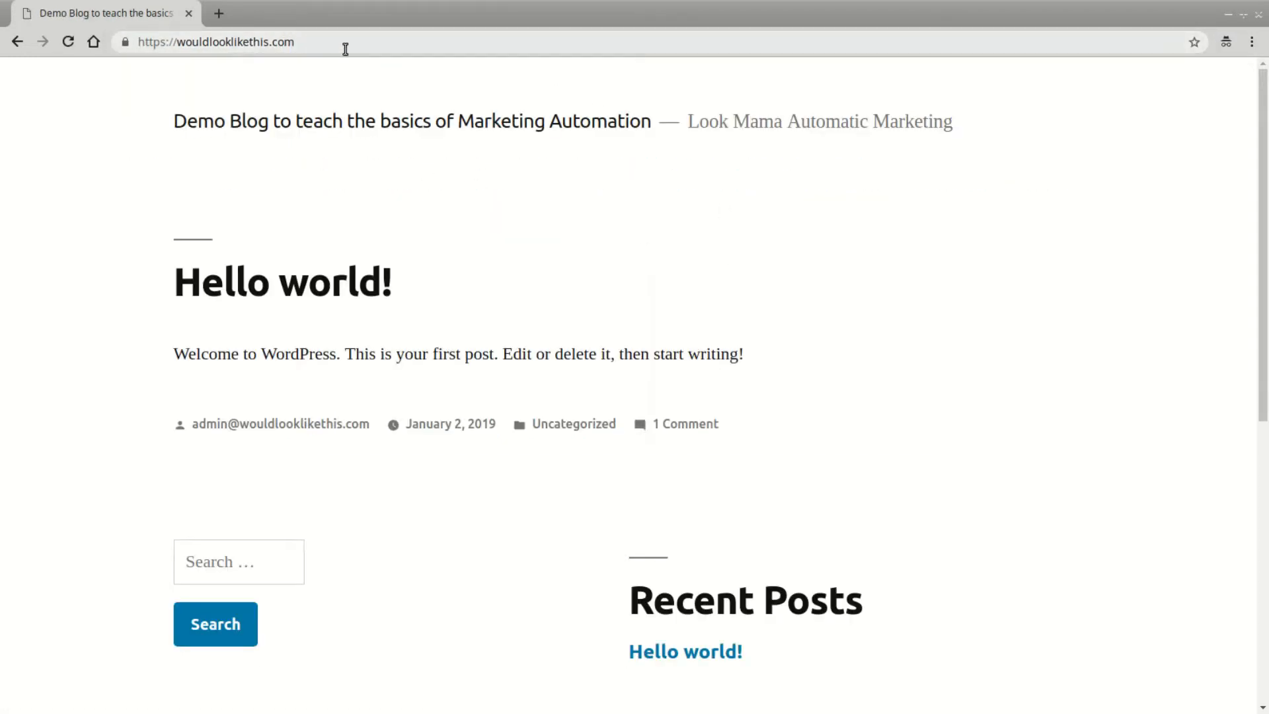
{"action": "left_click", "coordinate": [345, 47]}
{"action": "key", "text": "Return"}
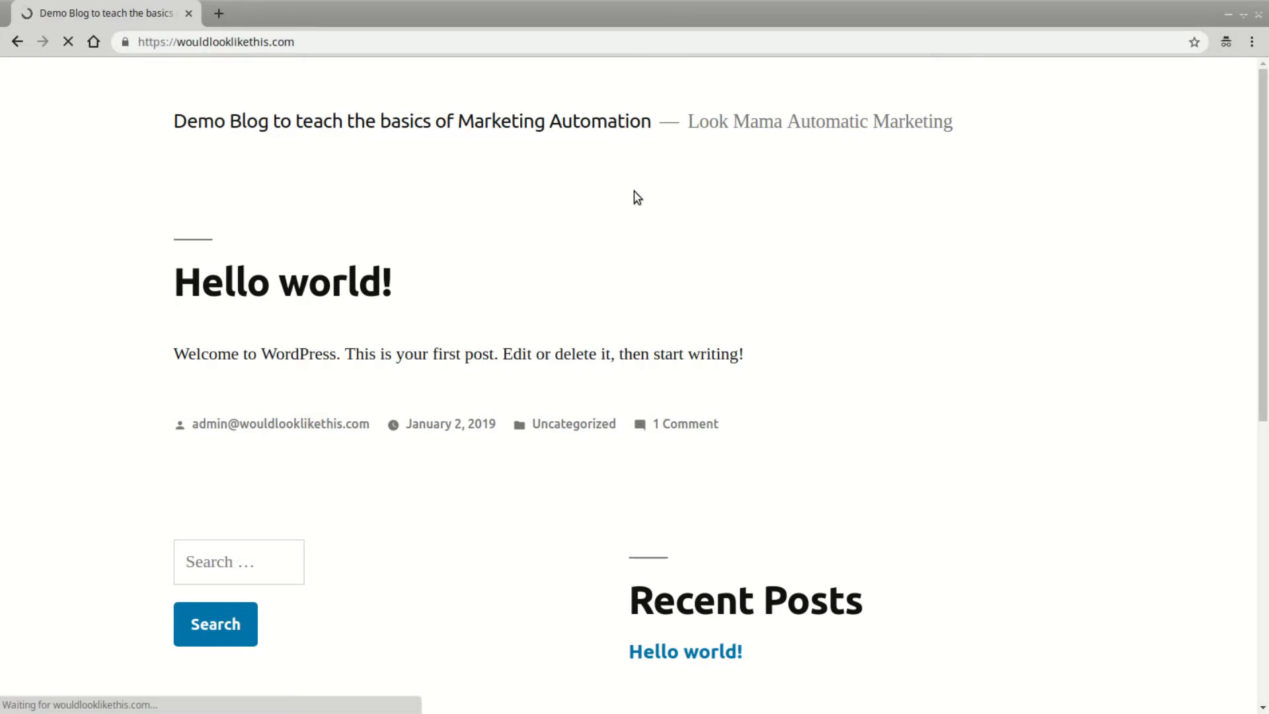
Minimize the incognito window, return to Mautic and reload the contacts list filtered to anonymous contacts
{"action": "left_click", "coordinate": [1224, 14]}
{"action": "left_click", "coordinate": [289, 15]}
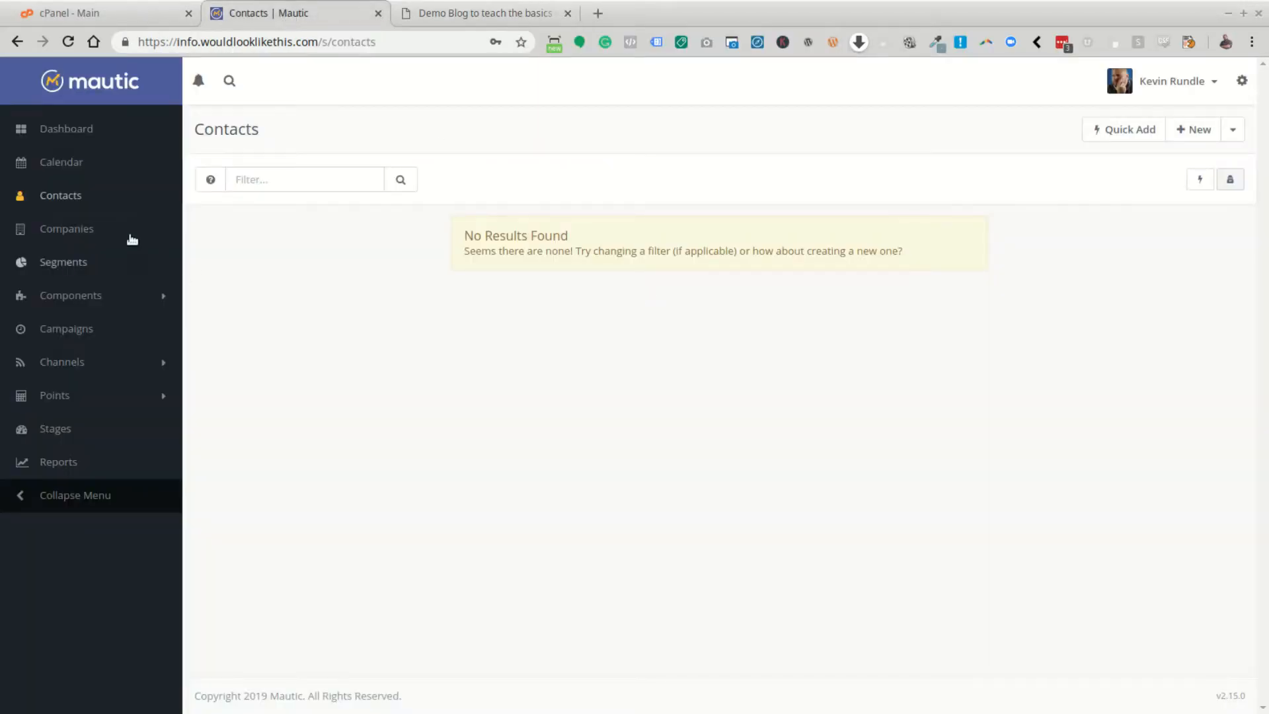
{"action": "left_click", "coordinate": [90, 201]}
{"action": "left_click", "coordinate": [1230, 180]}
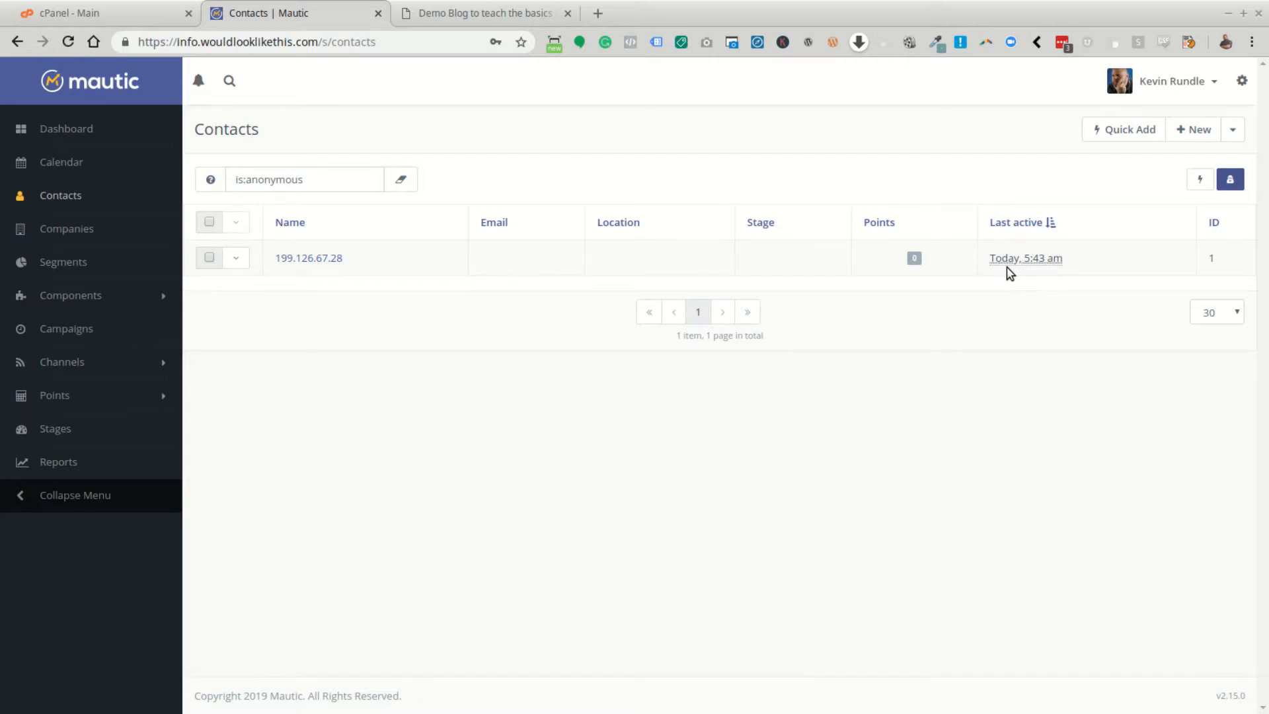
Open the anonymous visitor's contact record and examine the page hits and creation source in its history
{"action": "left_click", "coordinate": [339, 259]}
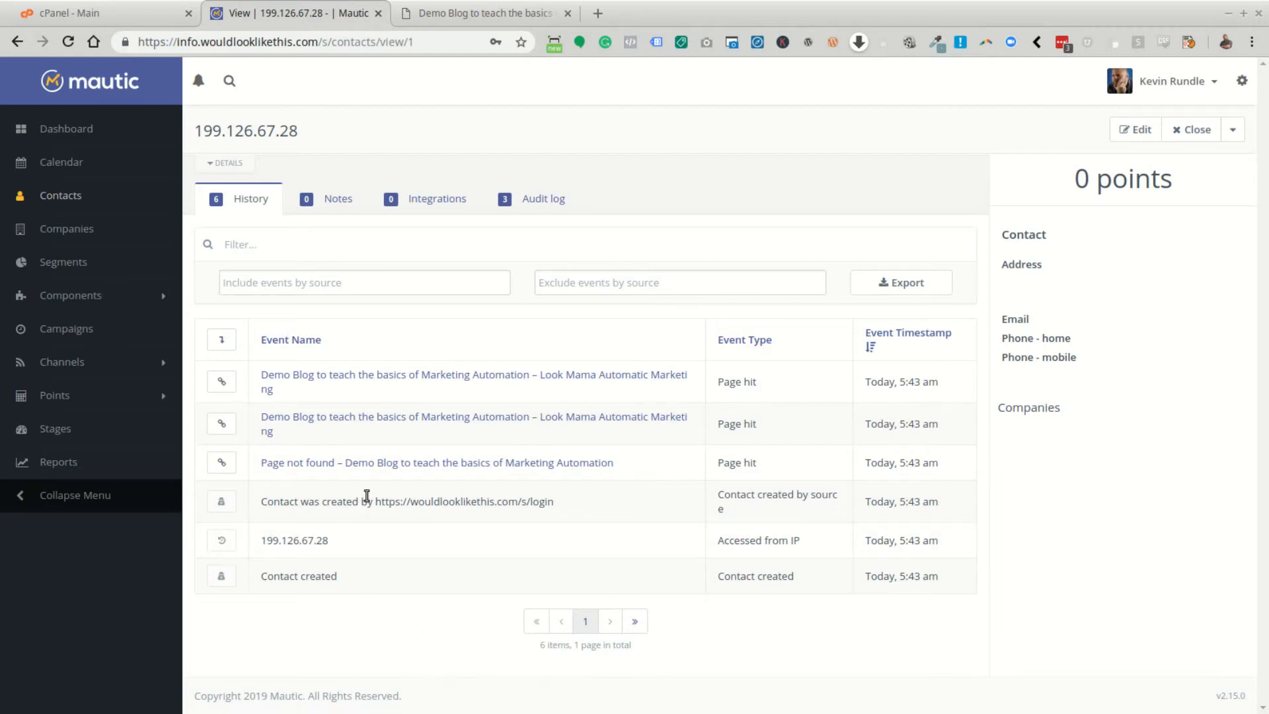
{"action": "left_click_drag", "start_coordinate": [431, 501], "coordinate": [831, 513]}
{"action": "left_click", "coordinate": [833, 513]}
Review the anonymous contact's notes, integrations, IP address name and audit log, and return to its history
{"action": "left_click", "coordinate": [348, 202]}
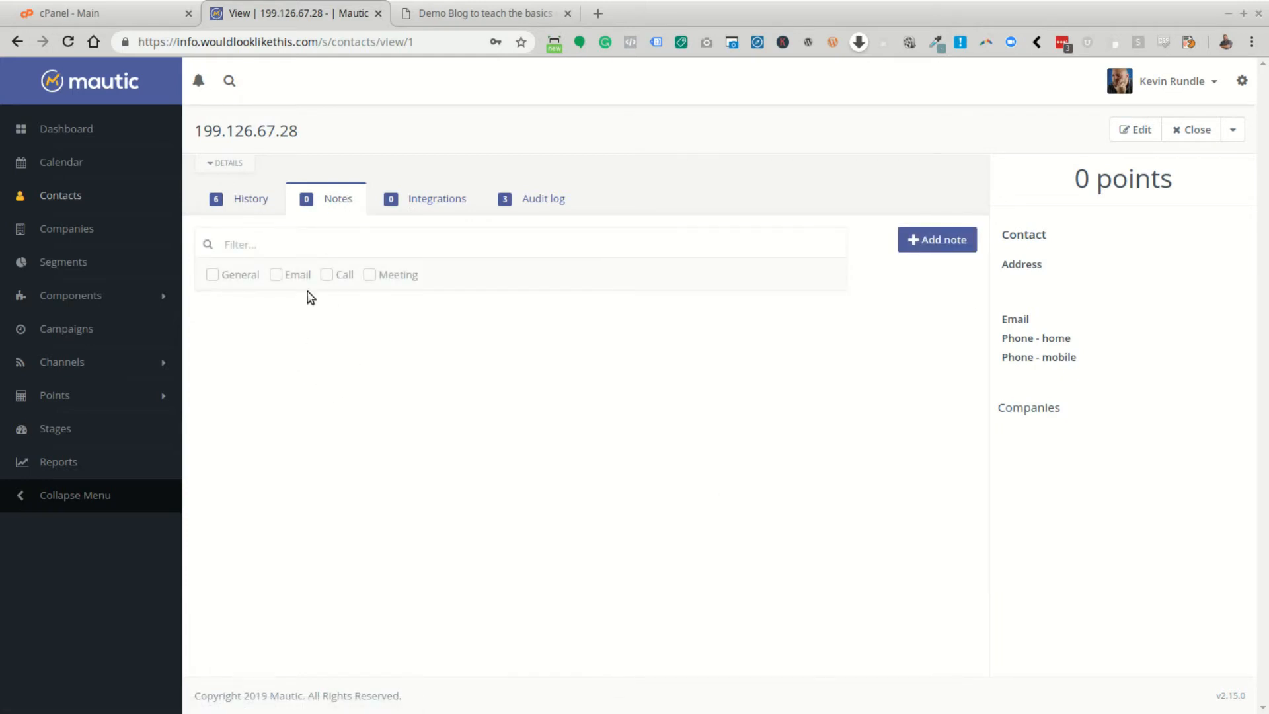
{"action": "left_click", "coordinate": [443, 206]}
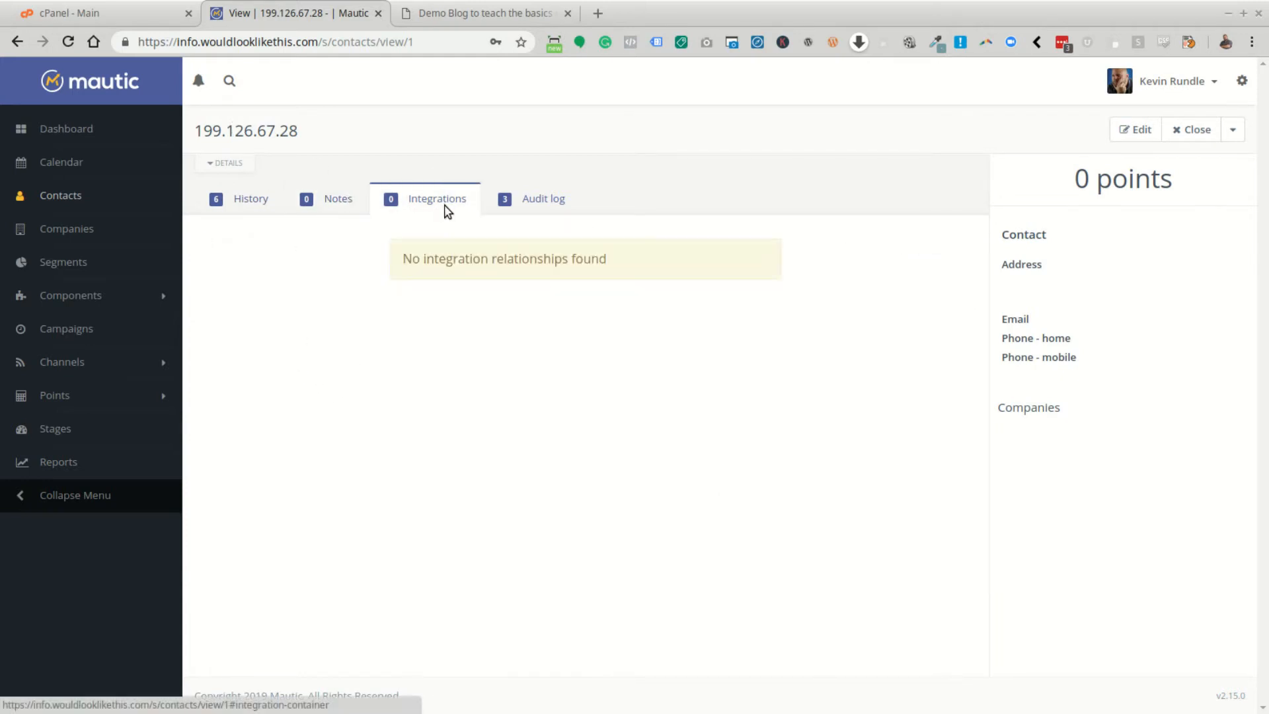
{"action": "mouse_move", "coordinate": [280, 131]}
{"action": "left_mouse_down"}
{"action": "mouse_move", "coordinate": [340, 128]}
{"action": "mouse_move", "coordinate": [283, 131]}
{"action": "left_mouse_up"}
{"action": "left_click", "coordinate": [340, 129]}
{"action": "double_click", "coordinate": [280, 131]}
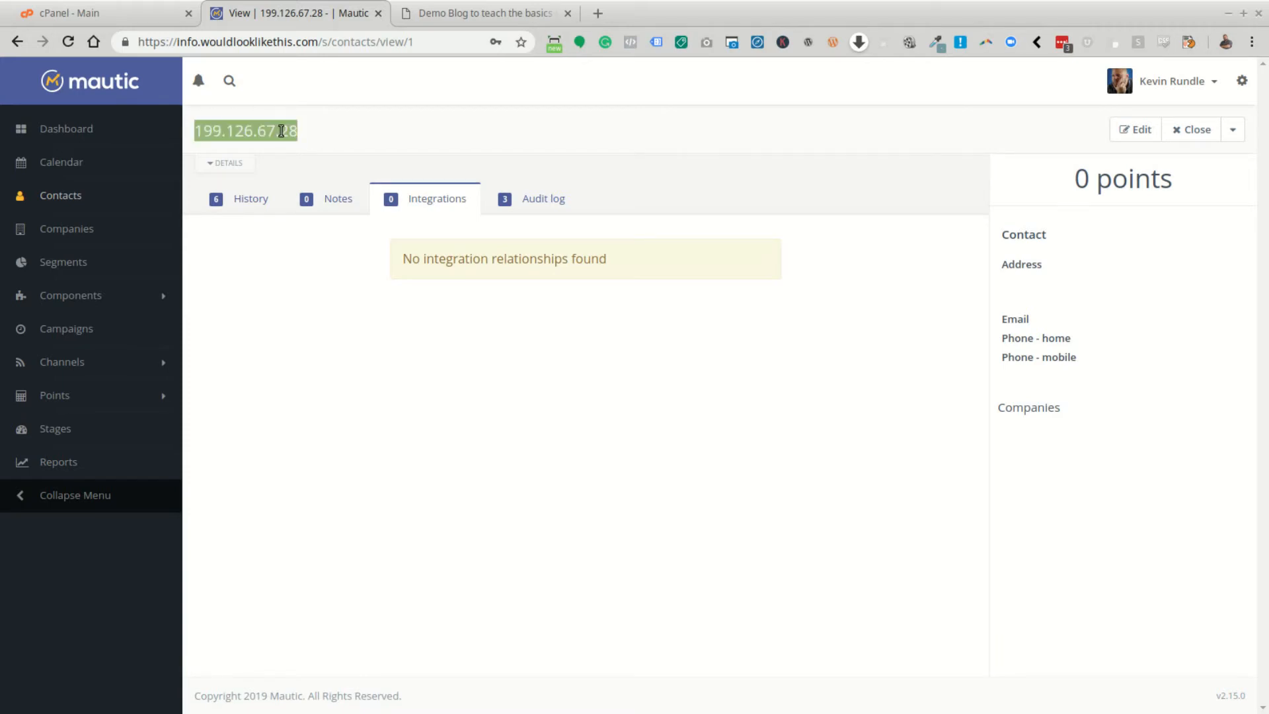
{"action": "left_click", "coordinate": [526, 205]}
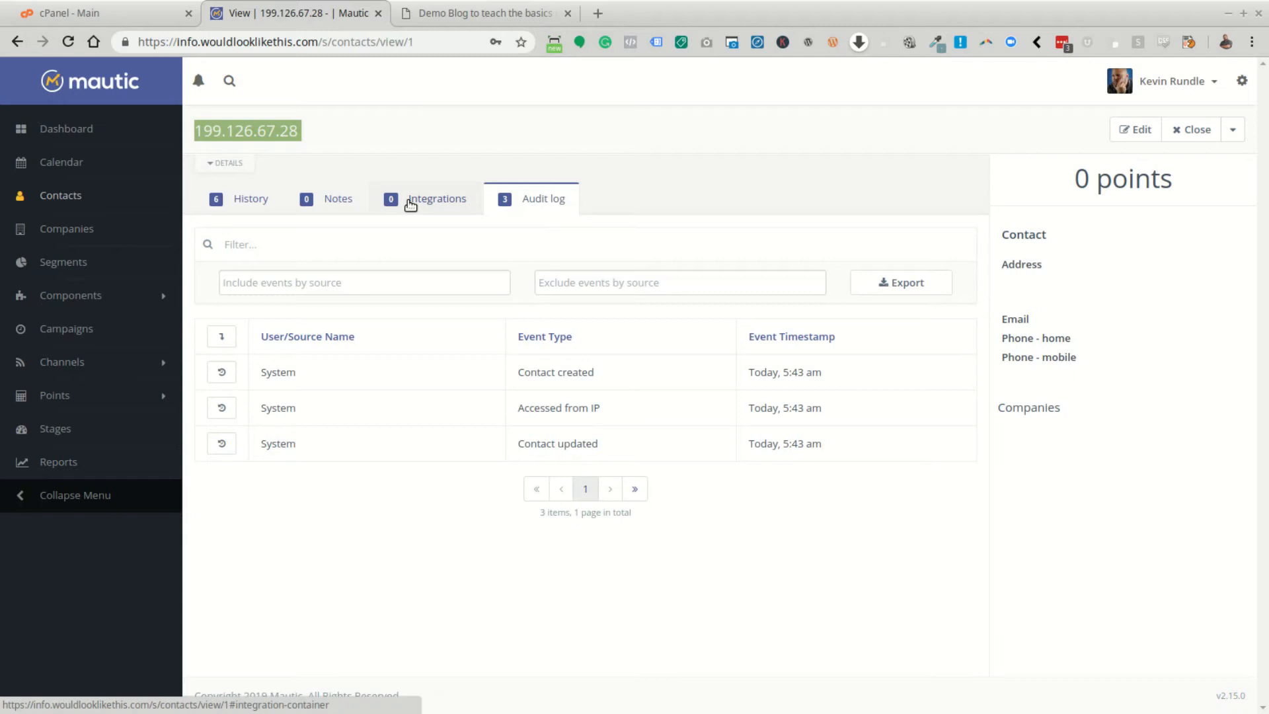
{"action": "left_click", "coordinate": [410, 205]}
{"action": "left_click", "coordinate": [327, 202]}
{"action": "left_click", "coordinate": [257, 204]}
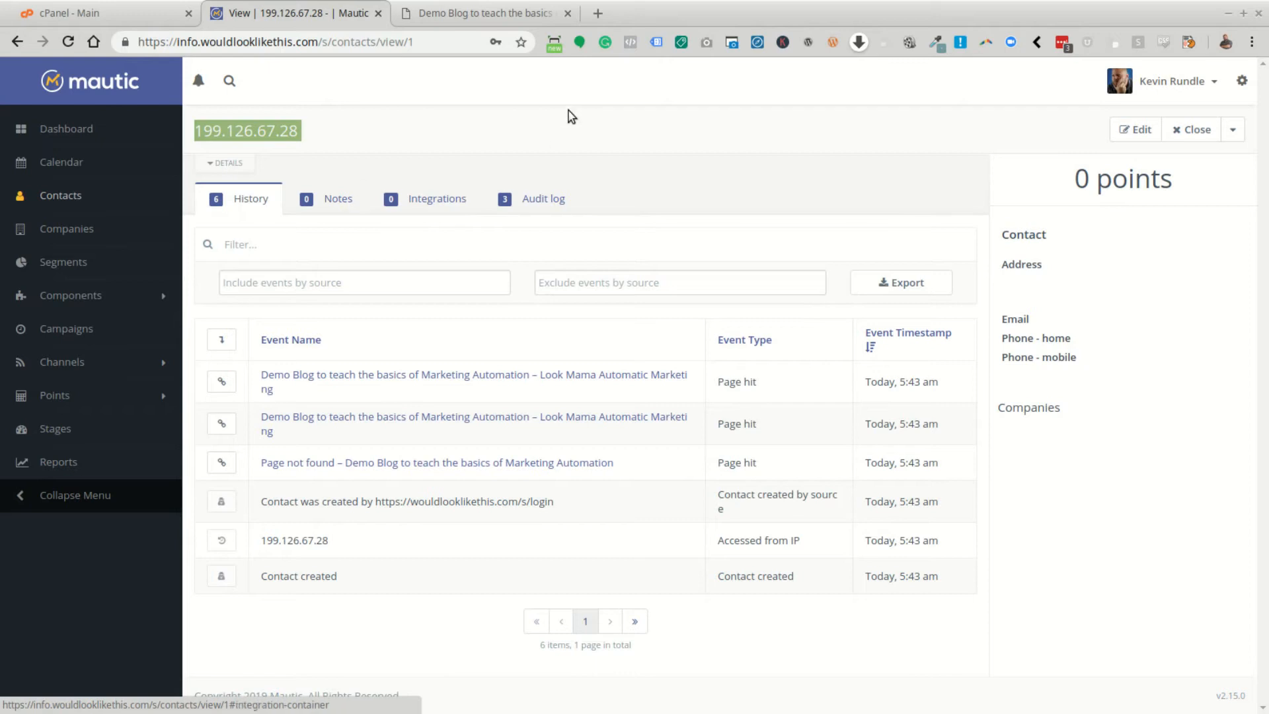
Switch back to the WordPress blog and open the WPMautic settings from its admin dashboard
{"action": "left_click", "coordinate": [478, 13]}
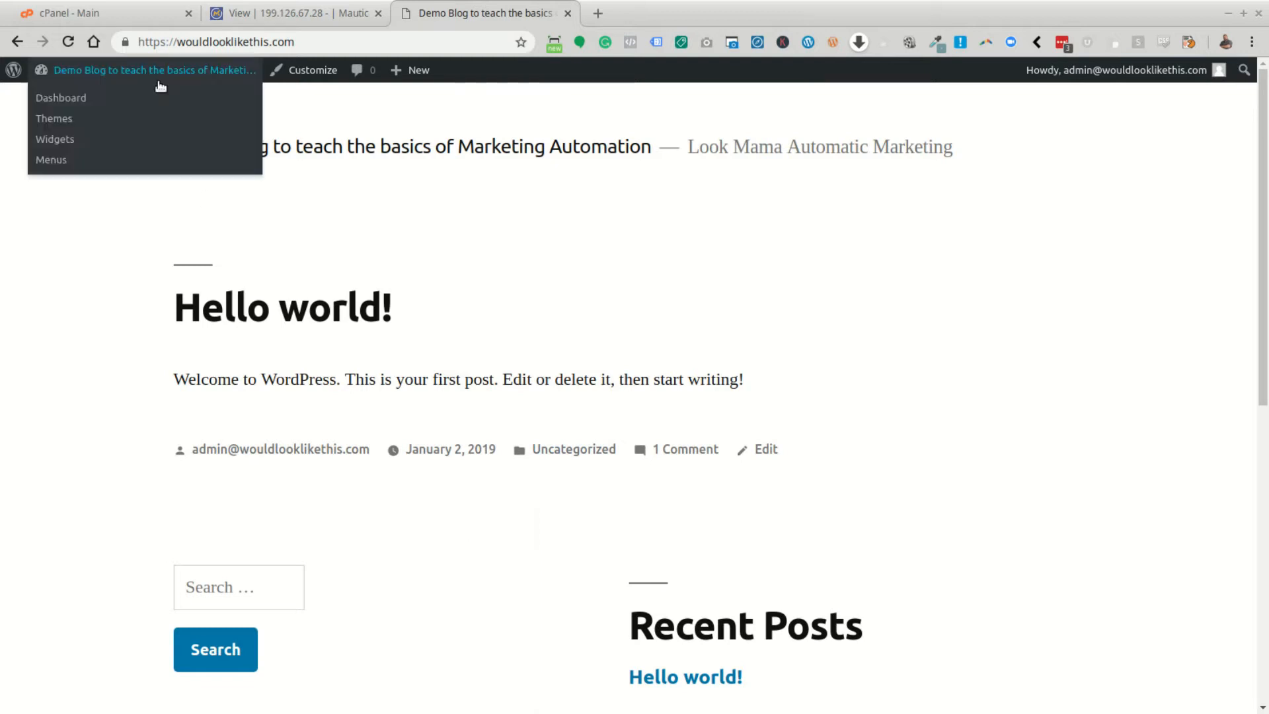
{"action": "left_click", "coordinate": [157, 80]}
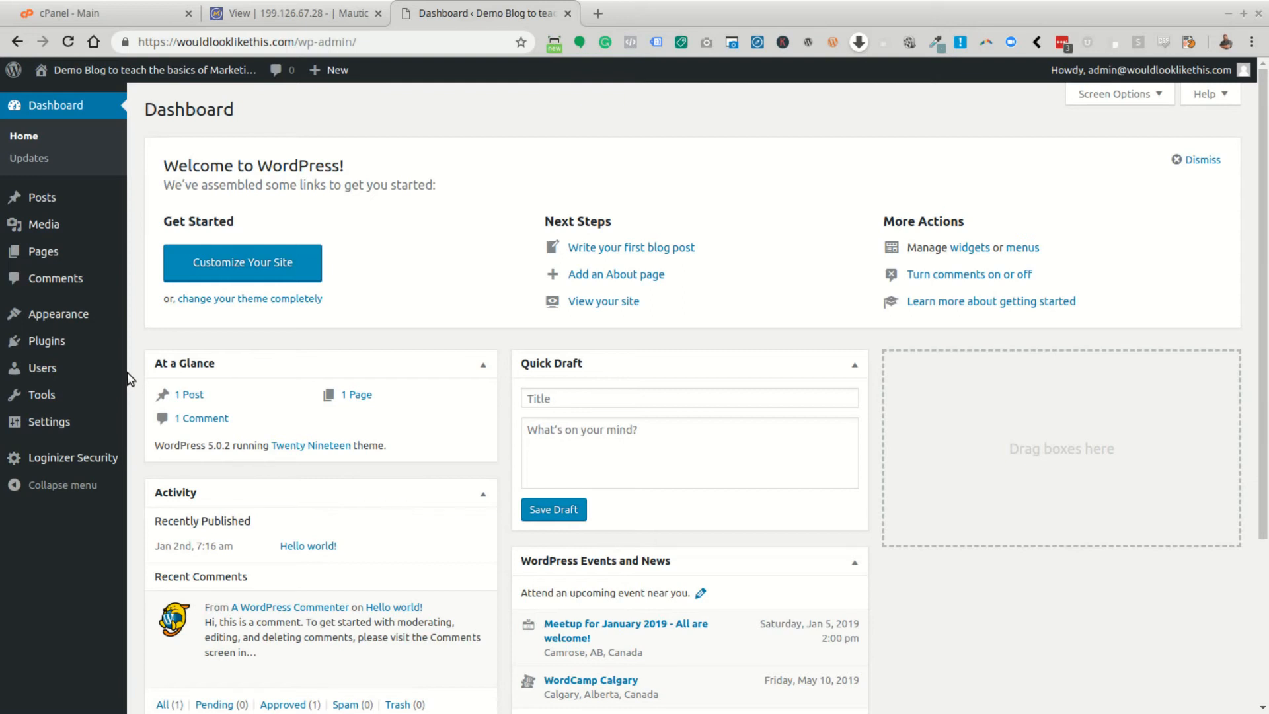
{"action": "mouse_move", "coordinate": [58, 316]}
{"action": "mouse_move", "coordinate": [58, 421]}
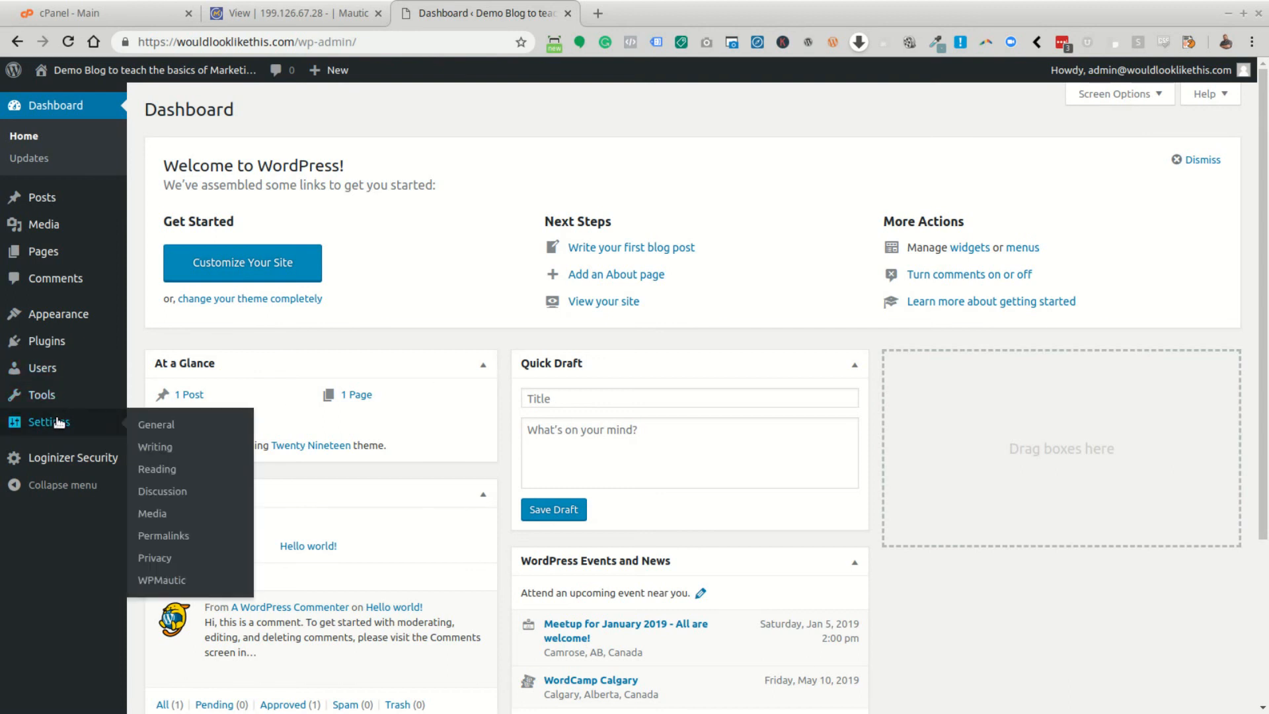
{"action": "left_click", "coordinate": [160, 580]}
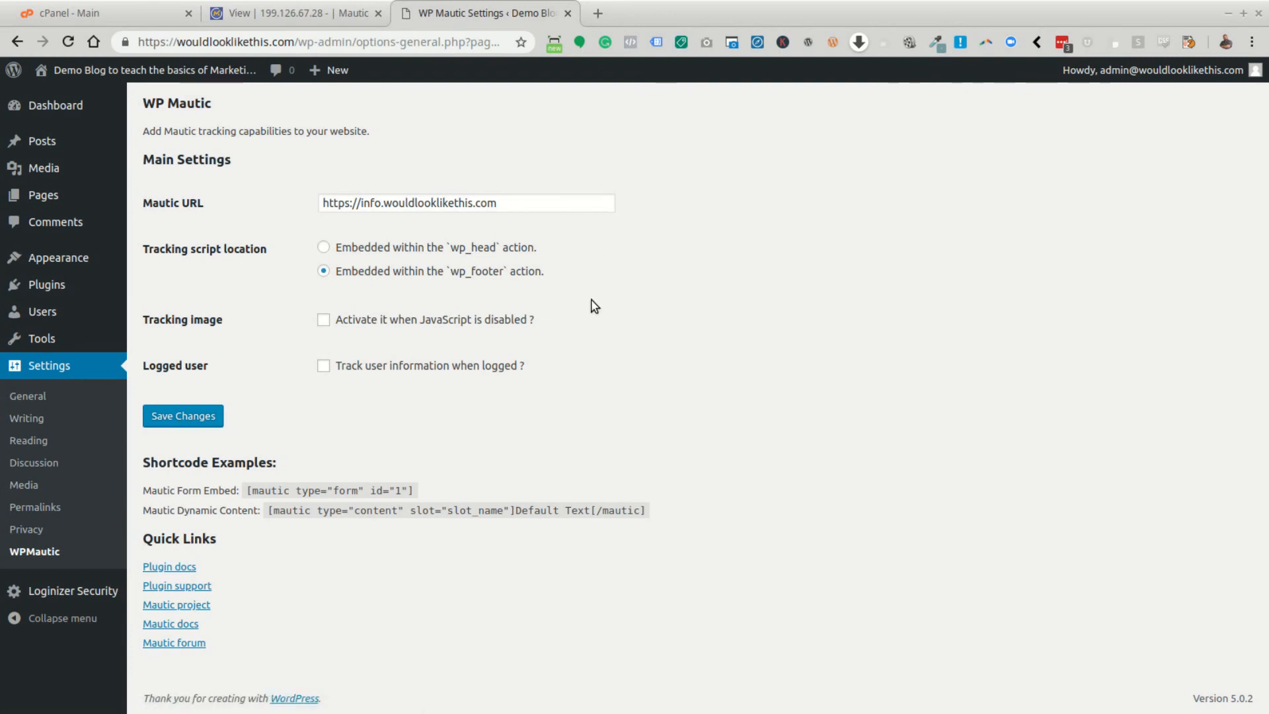